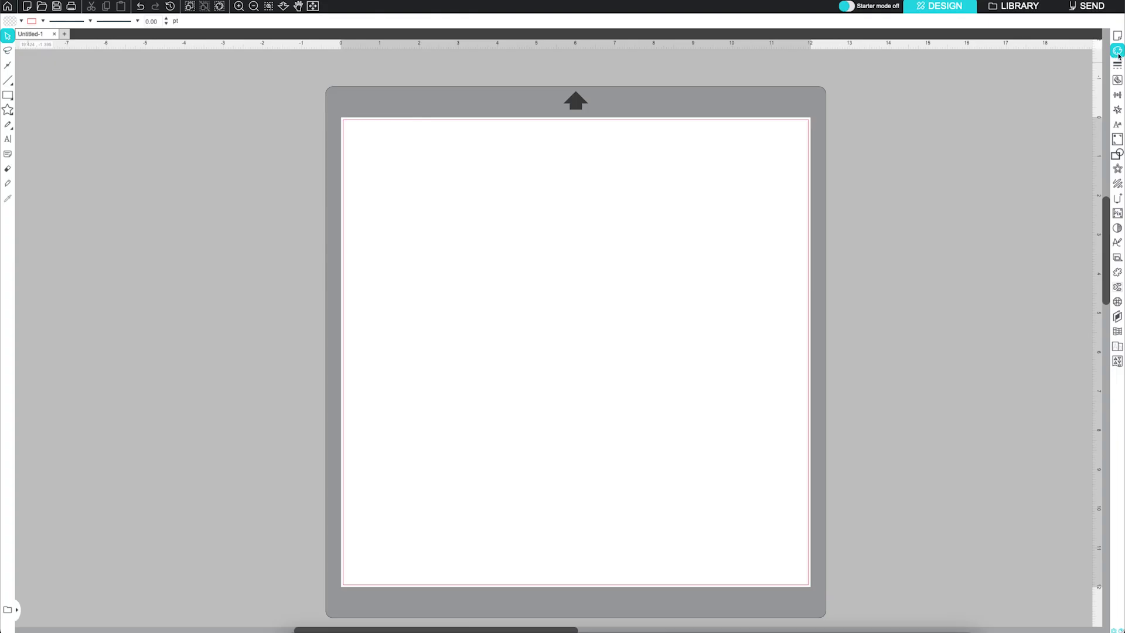
# Open the Fill panel from the right-hand panel bar beside the empty mat.
pyautogui.click(1117, 51)
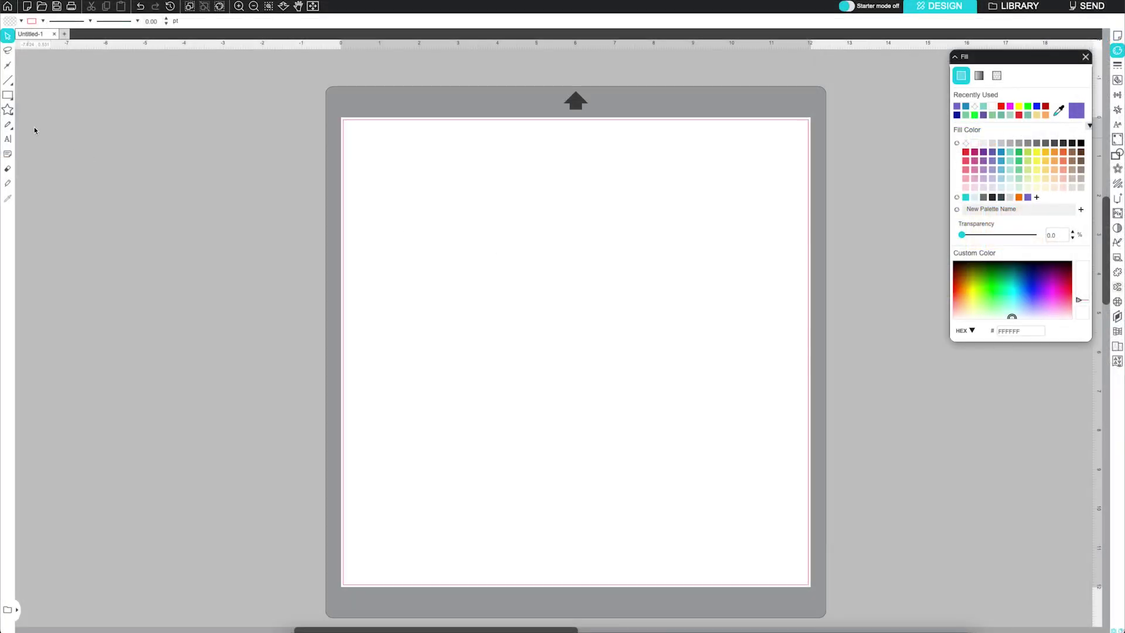
# Draw a 4.758 × 3.449 in rectangle and fill it with custom teal, hex 0D92A4.
pyautogui.click(8, 95)
pyautogui.moveTo(394, 198); pyautogui.dragTo(580, 331)
pyautogui.click(7, 37)
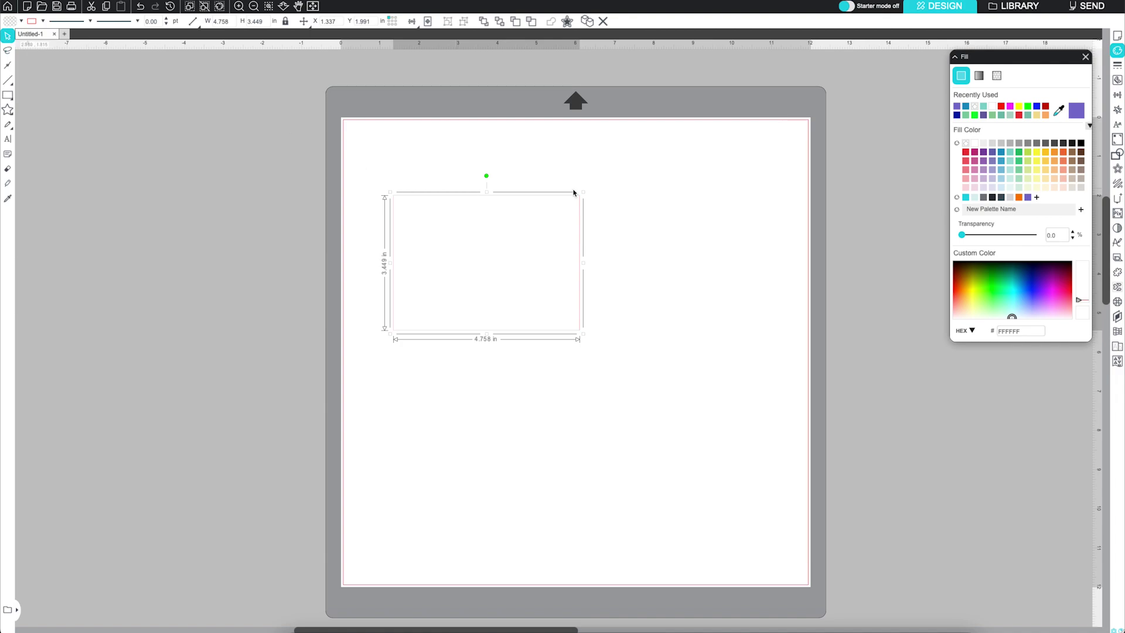
pyautogui.click(966, 154)
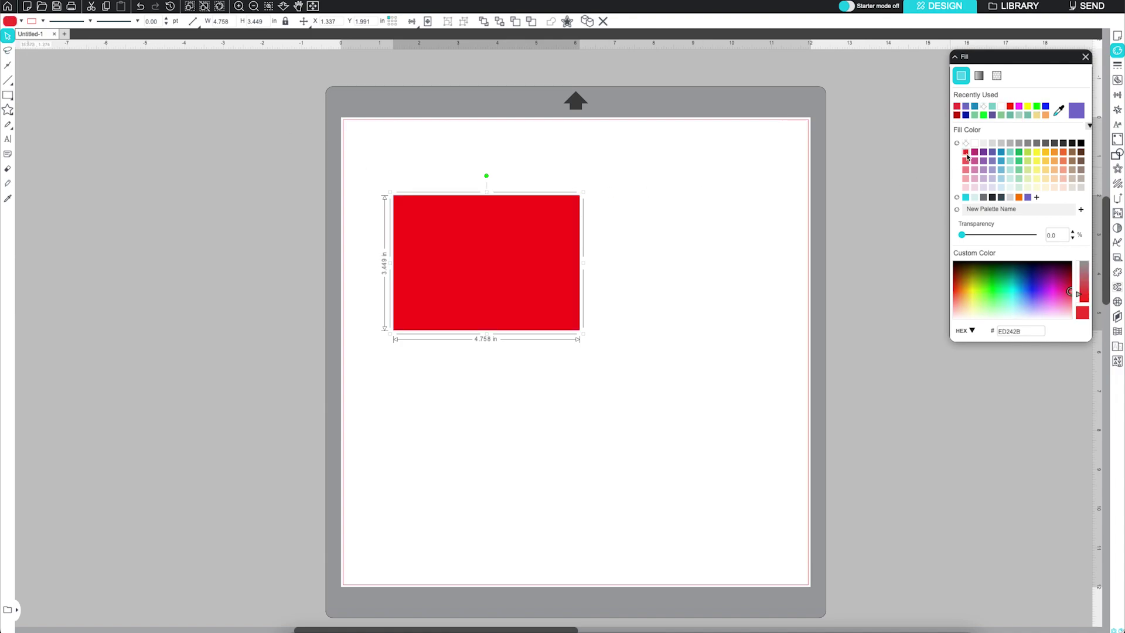
pyautogui.click(992, 295)
pyautogui.moveTo(992, 293); pyautogui.dragTo(1015, 280)
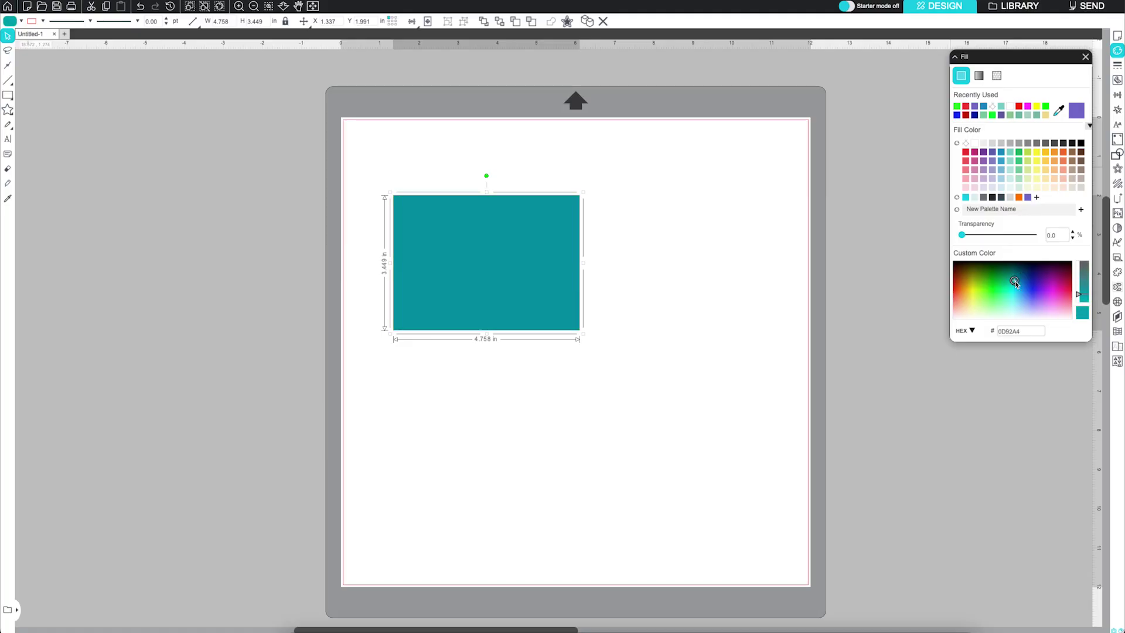
pyautogui.click(973, 332)
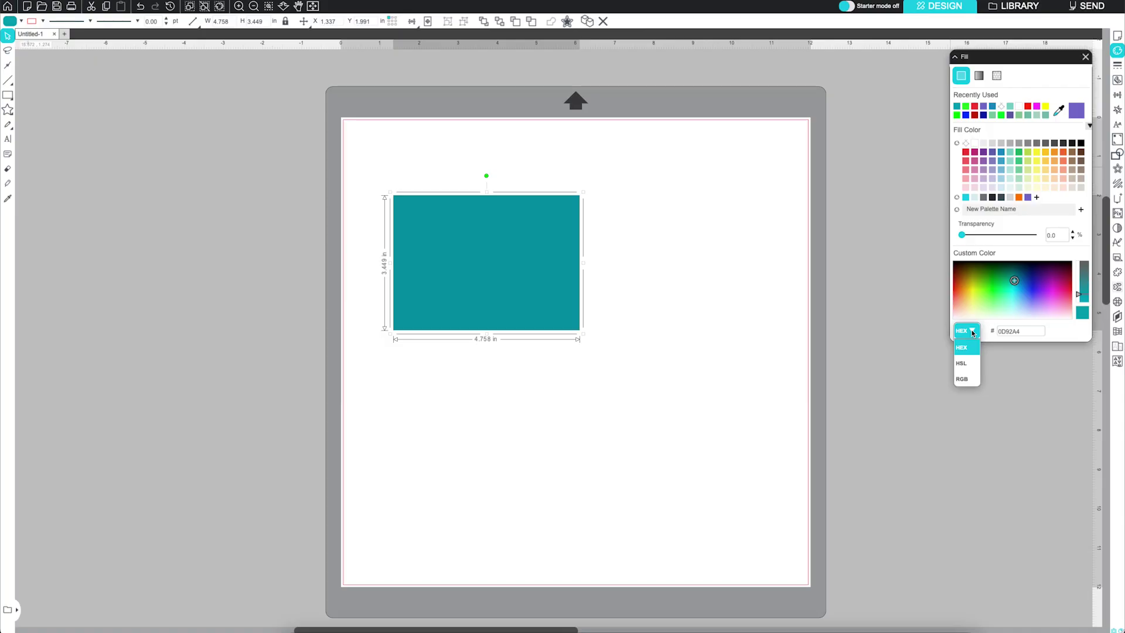
pyautogui.click(961, 347)
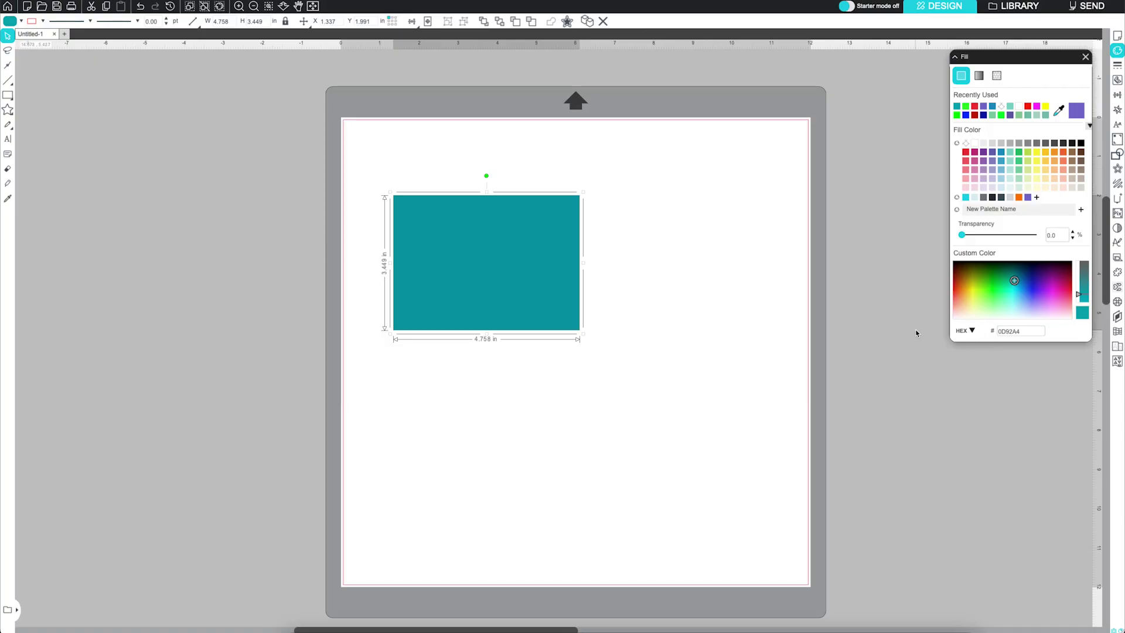
# Try recent green and then red swatches as the rectangle's fill.
pyautogui.hscroll(1, 595, 276)
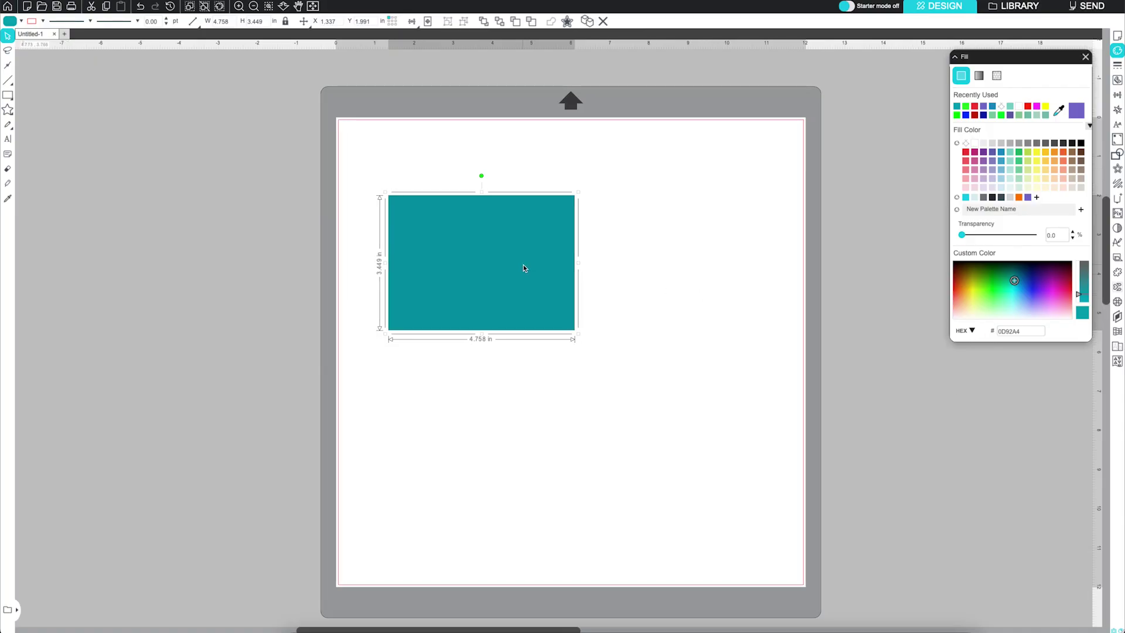
pyautogui.click(965, 108)
pyautogui.click(975, 107)
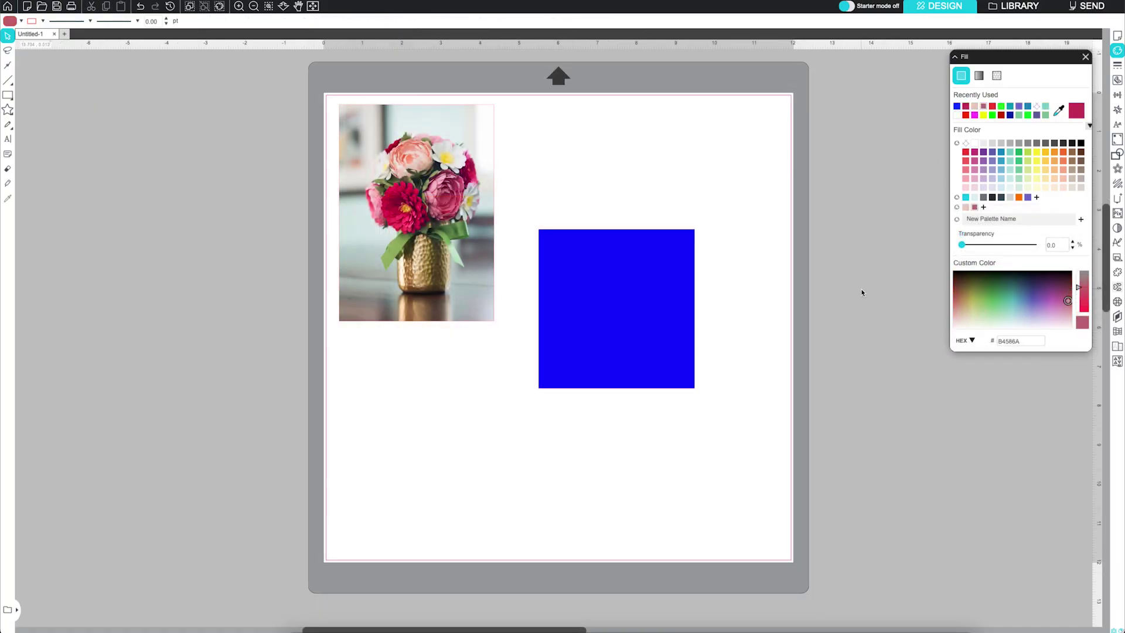
# Fill the blue square with petal colour E1CFC5 from the photo and move it up-left.
pyautogui.click(638, 279)
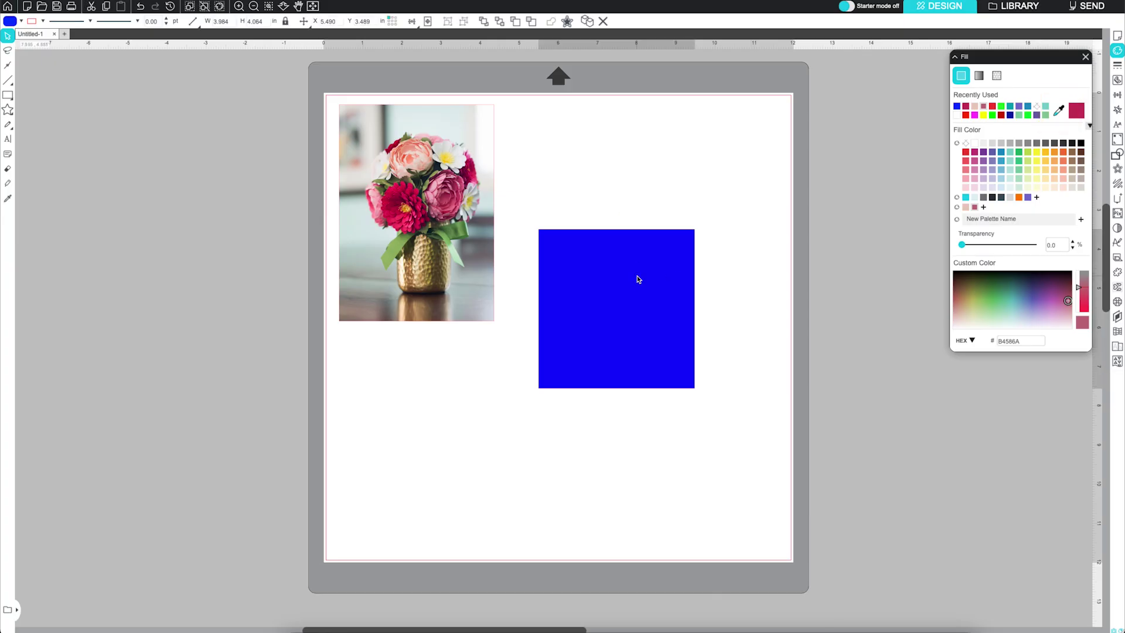
pyautogui.click(1059, 111)
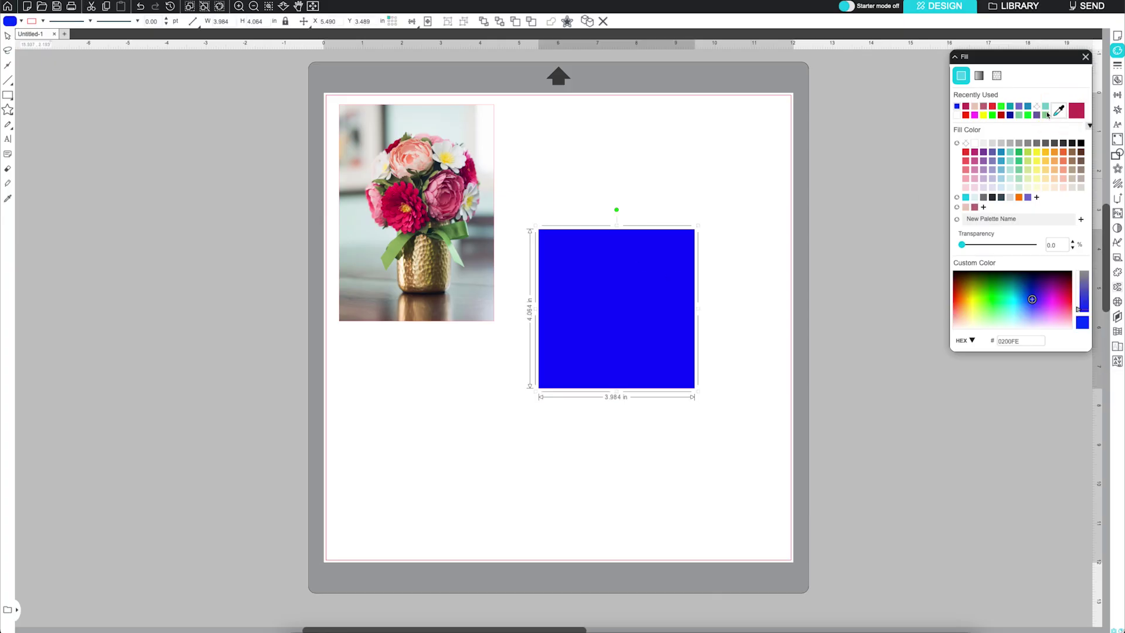
pyautogui.click(418, 166)
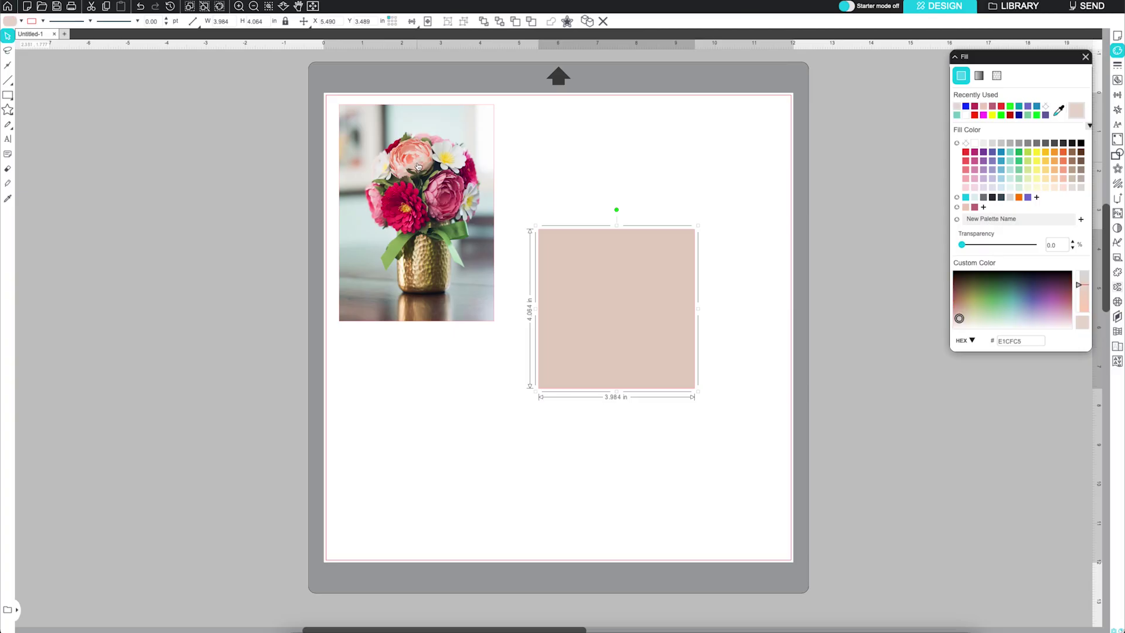
pyautogui.moveTo(586, 261); pyautogui.dragTo(613, 388)
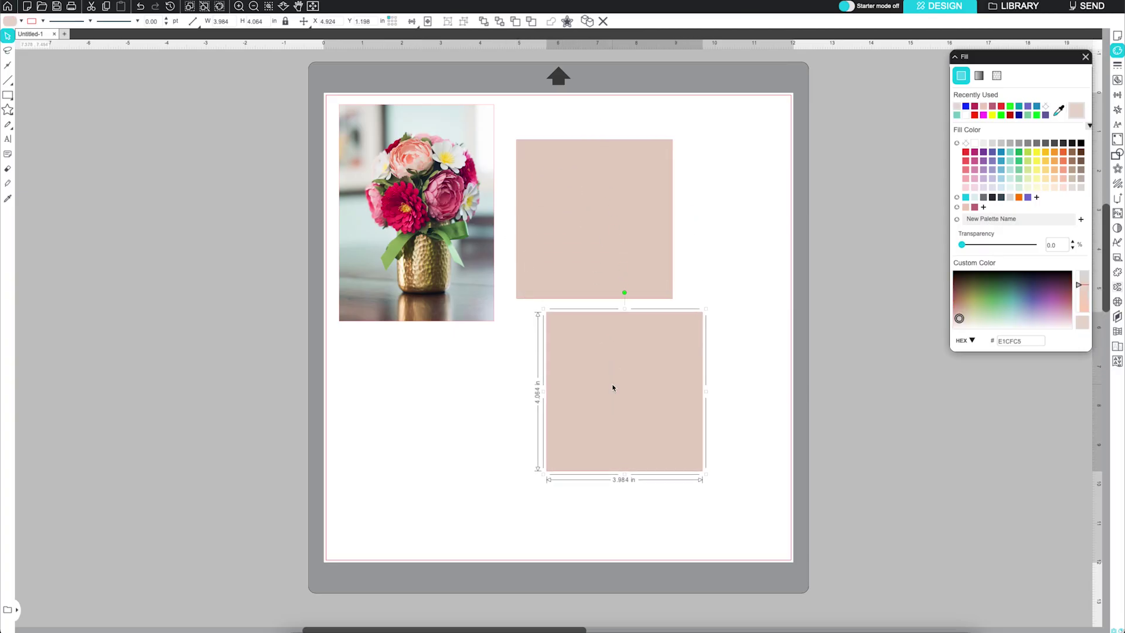
pyautogui.click(1059, 110)
# Fill the lower square with crimson 7F1B3B at 45% transparency, overlapping the beige square.
pyautogui.click(411, 219)
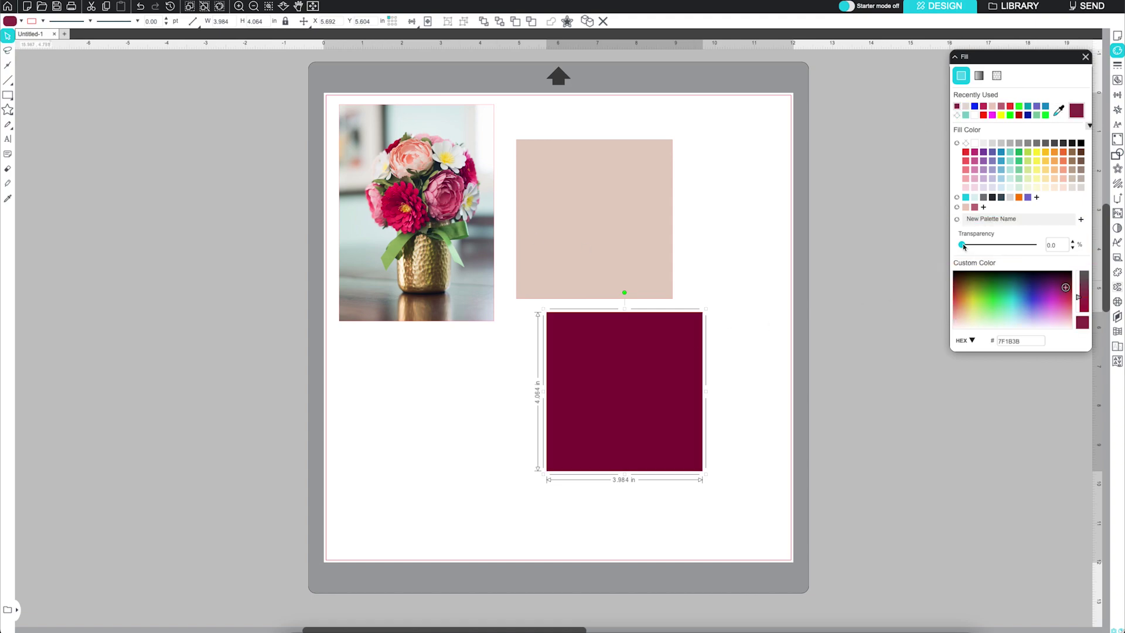
pyautogui.moveTo(962, 245); pyautogui.dragTo(993, 245)
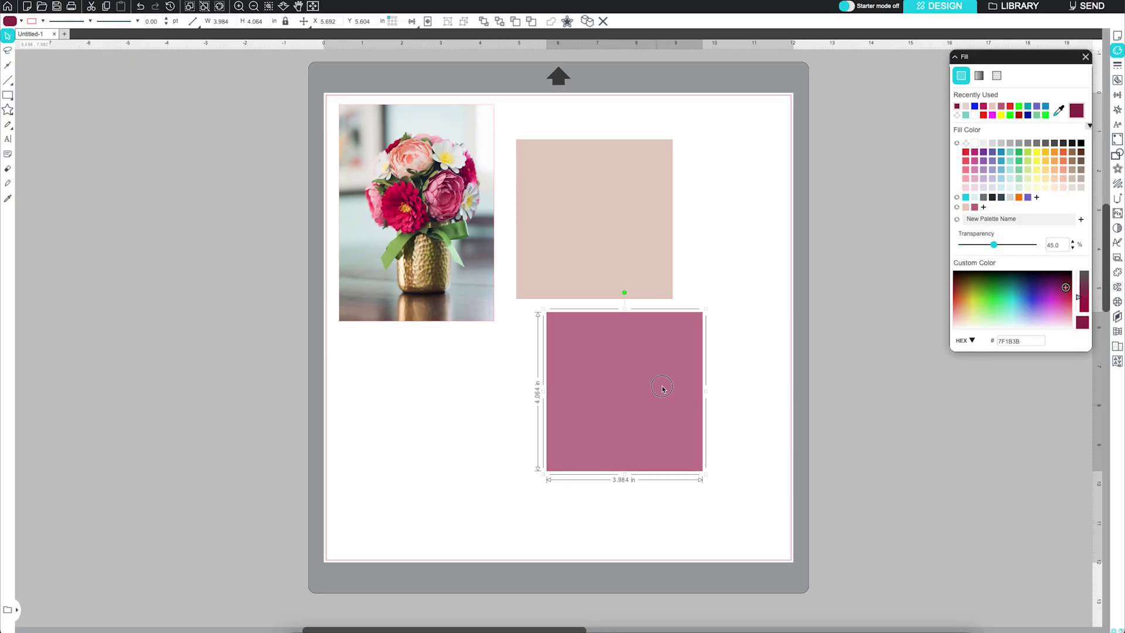
pyautogui.moveTo(663, 389); pyautogui.dragTo(703, 303)
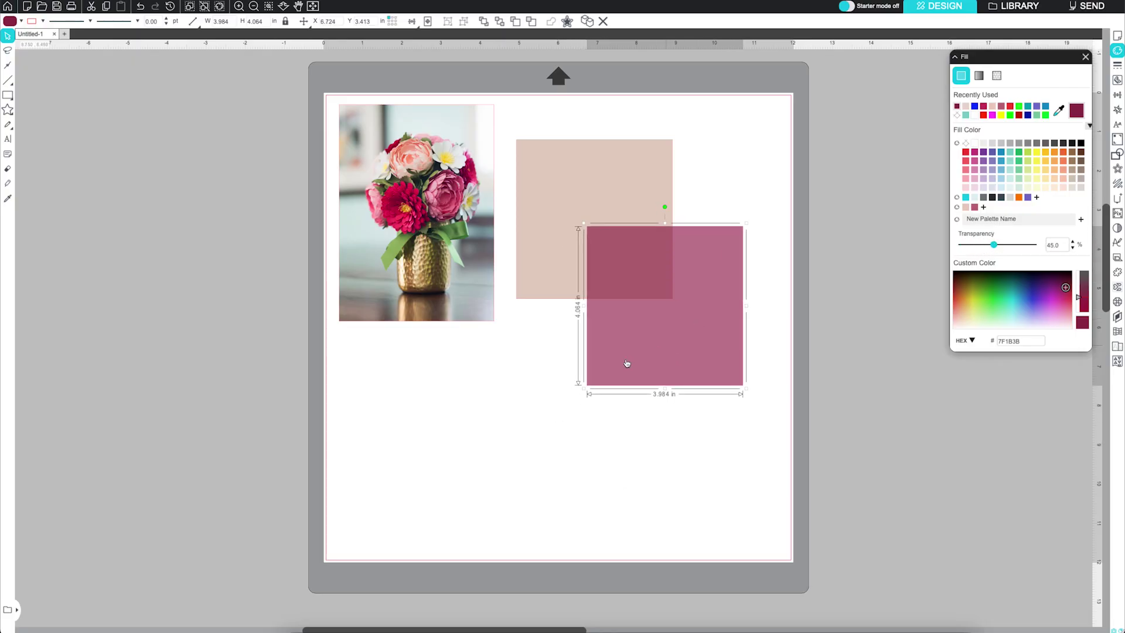
pyautogui.click(551, 379)
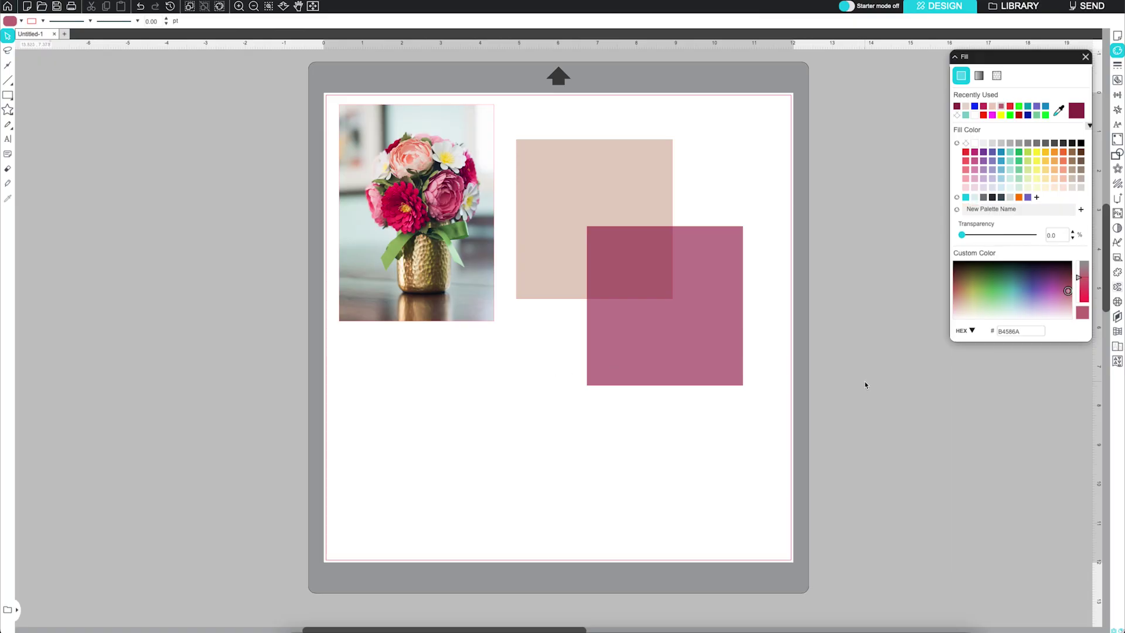
pyautogui.click(976, 210)
# Name the new palette 'Flowers' and add the squares' crimson and beige colours to it.
pyautogui.press('Return')
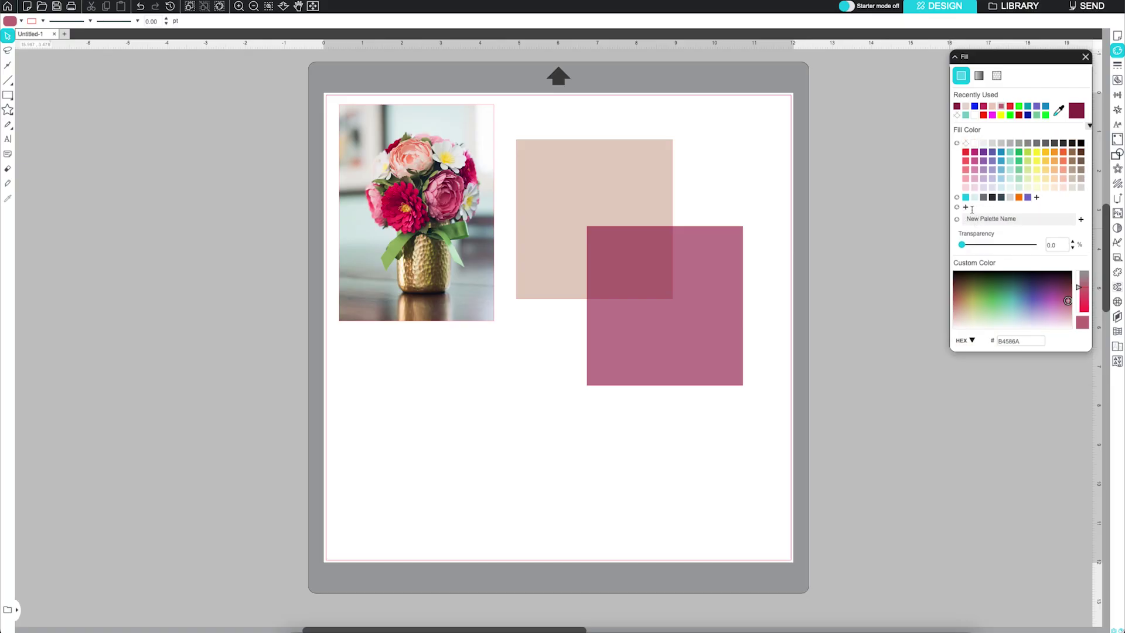
pyautogui.click(729, 280)
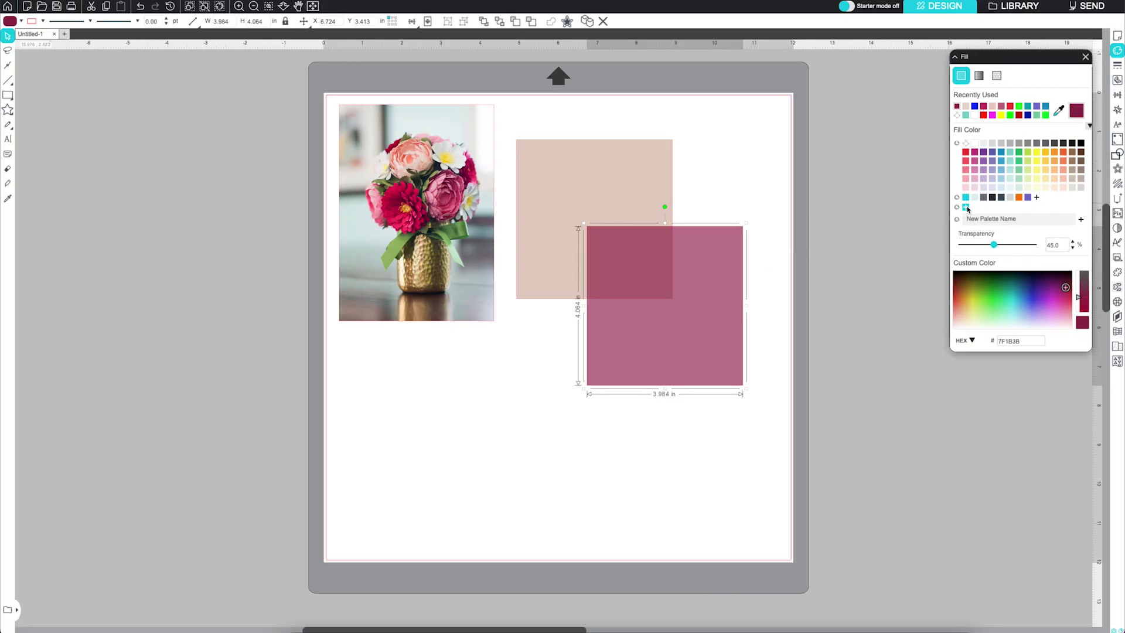
pyautogui.click(634, 182)
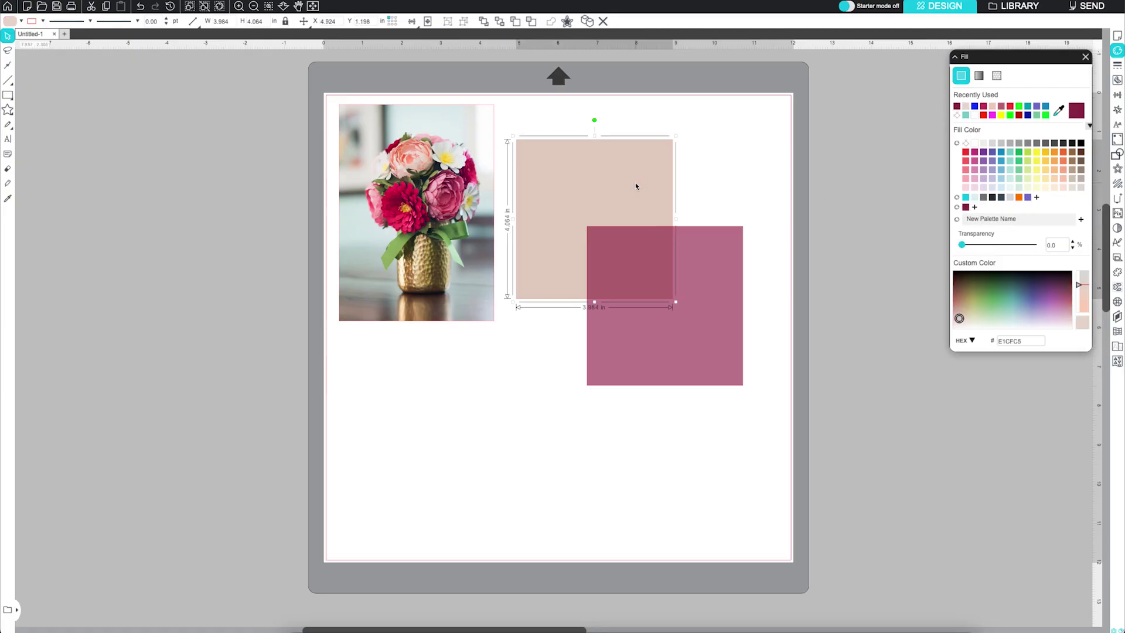
pyautogui.click(975, 206)
pyautogui.click(831, 209)
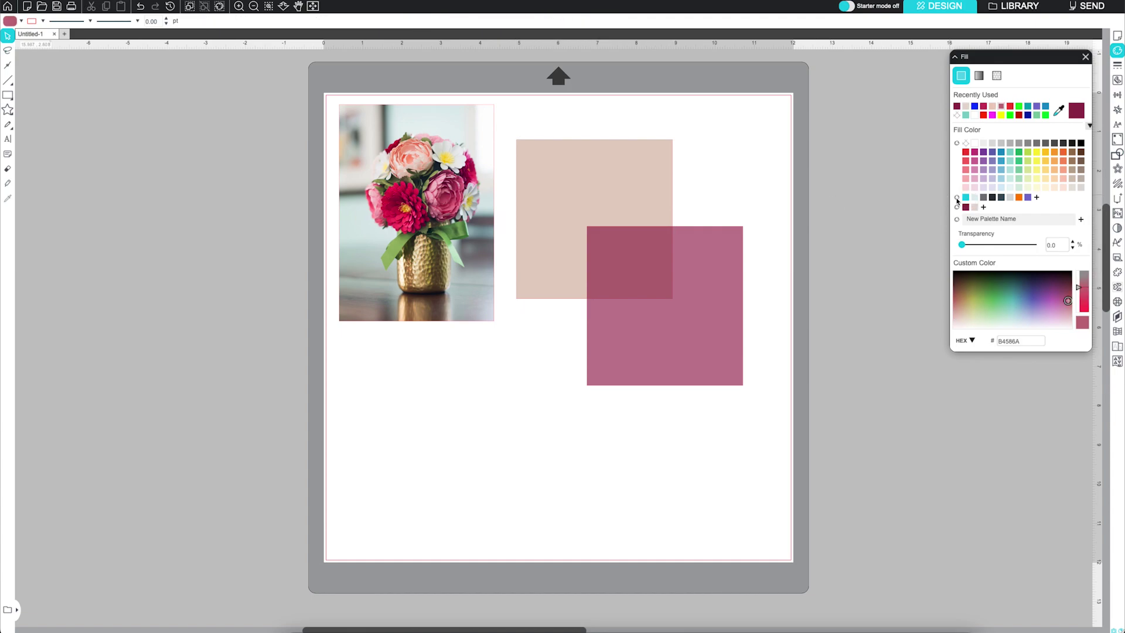
pyautogui.click(974, 207)
pyautogui.rightClick(961, 212)
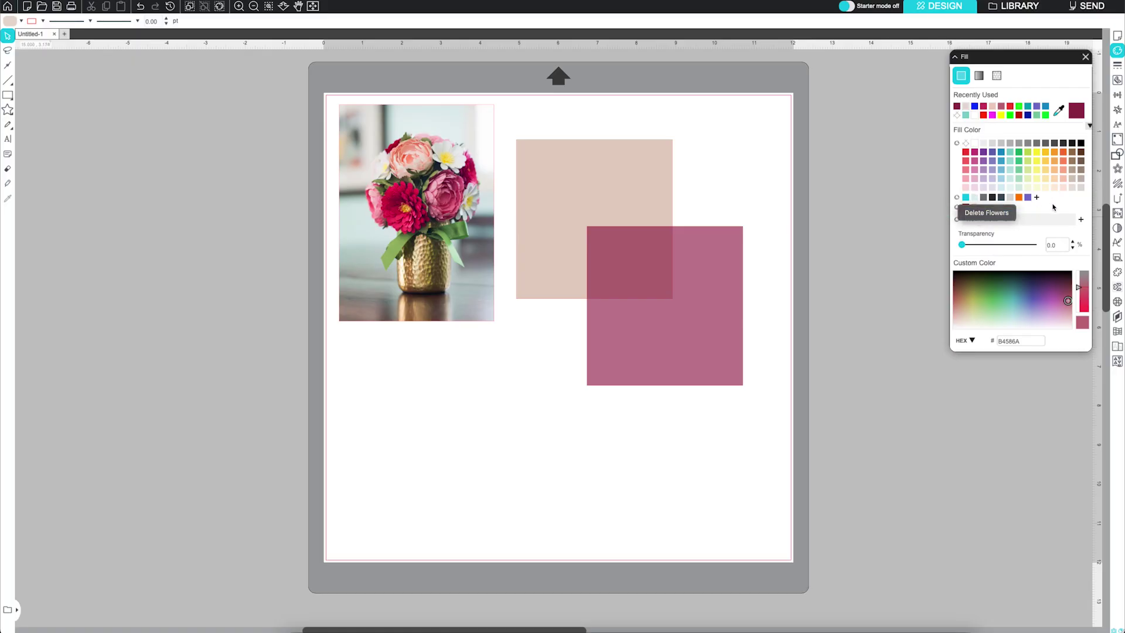
# Cancel the Delete option and uncheck the Standard, Silhouette and Flowers palettes.
pyautogui.click(974, 207)
pyautogui.click(1089, 127)
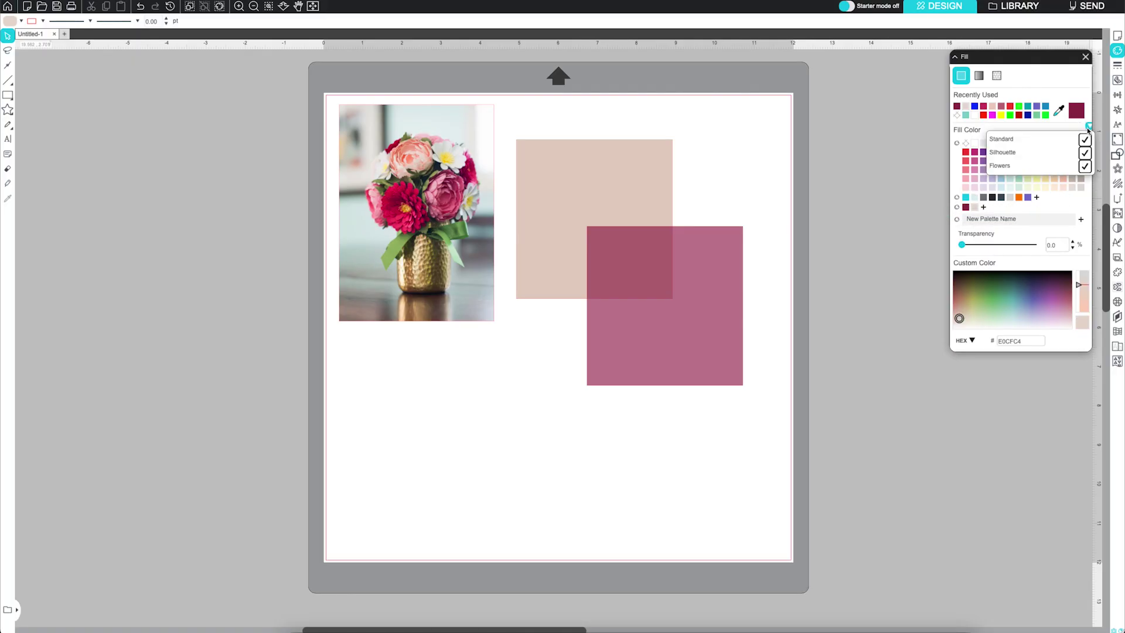
pyautogui.click(1085, 140)
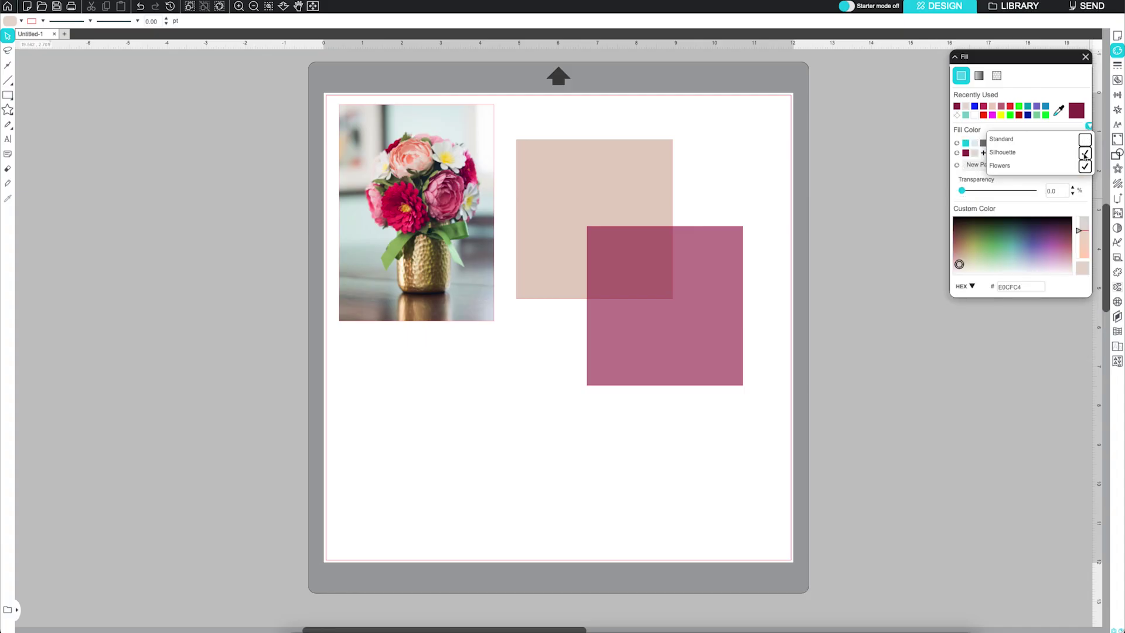
pyautogui.click(1085, 153)
pyautogui.click(1085, 166)
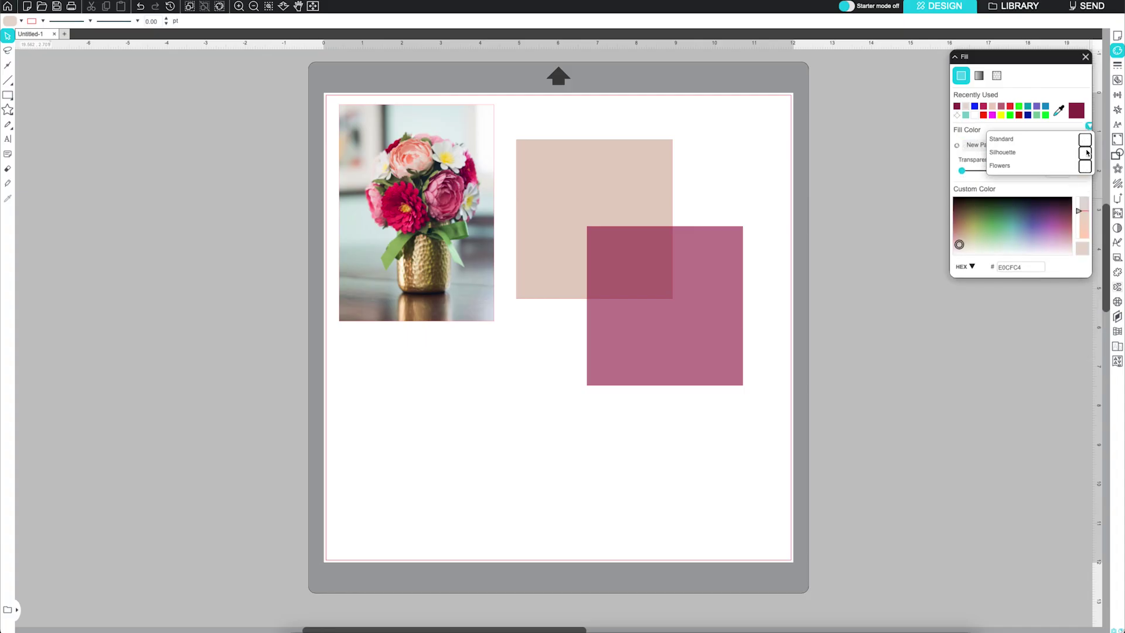
pyautogui.click(608, 188)
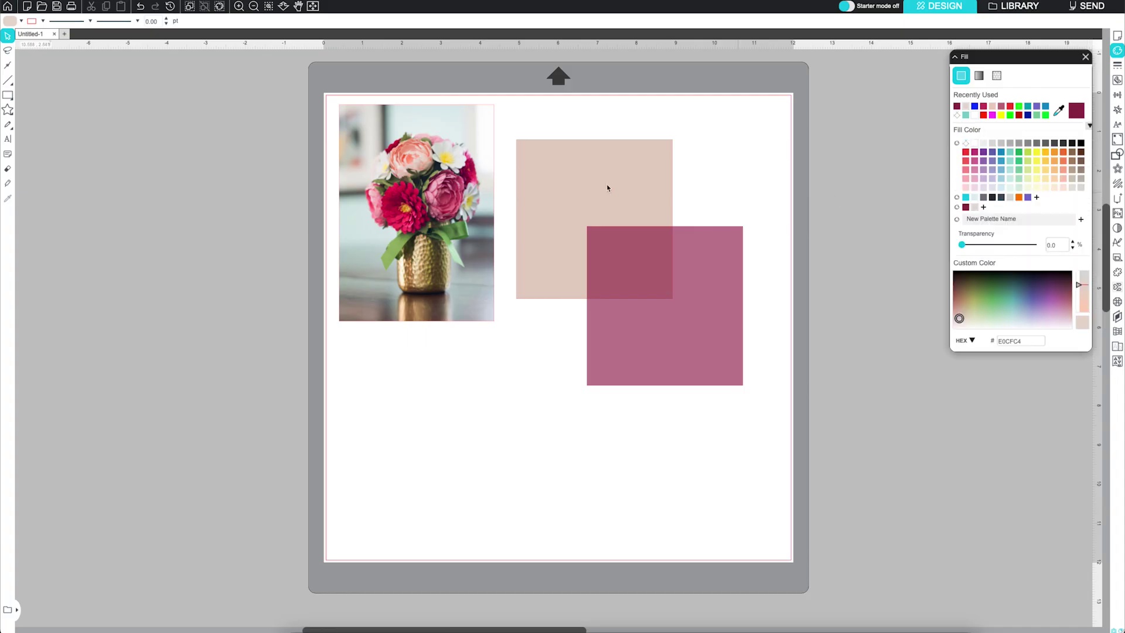
# Check the Flowers palette in the toolbar's quick fill popup, then deselect everything.
pyautogui.click(21, 21)
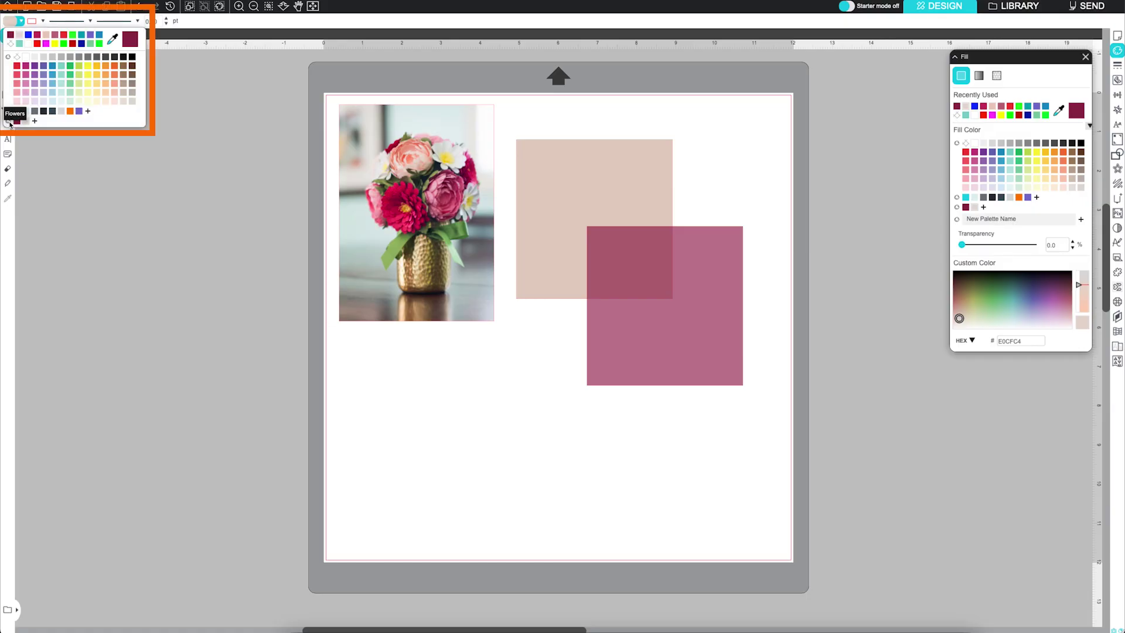
pyautogui.click(234, 113)
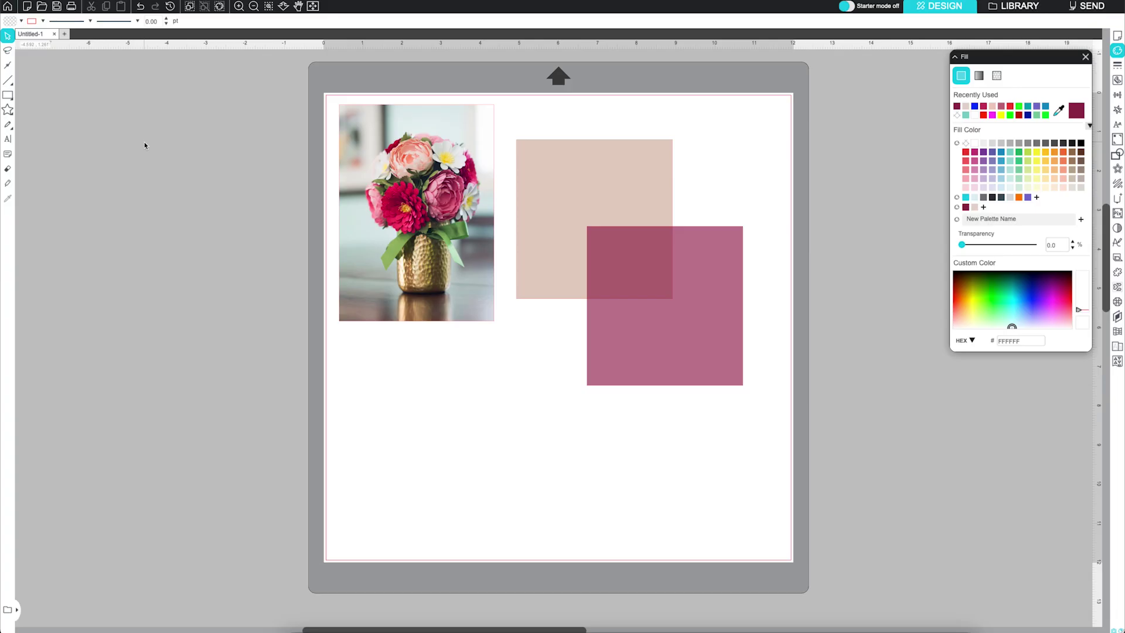
pyautogui.click(980, 77)
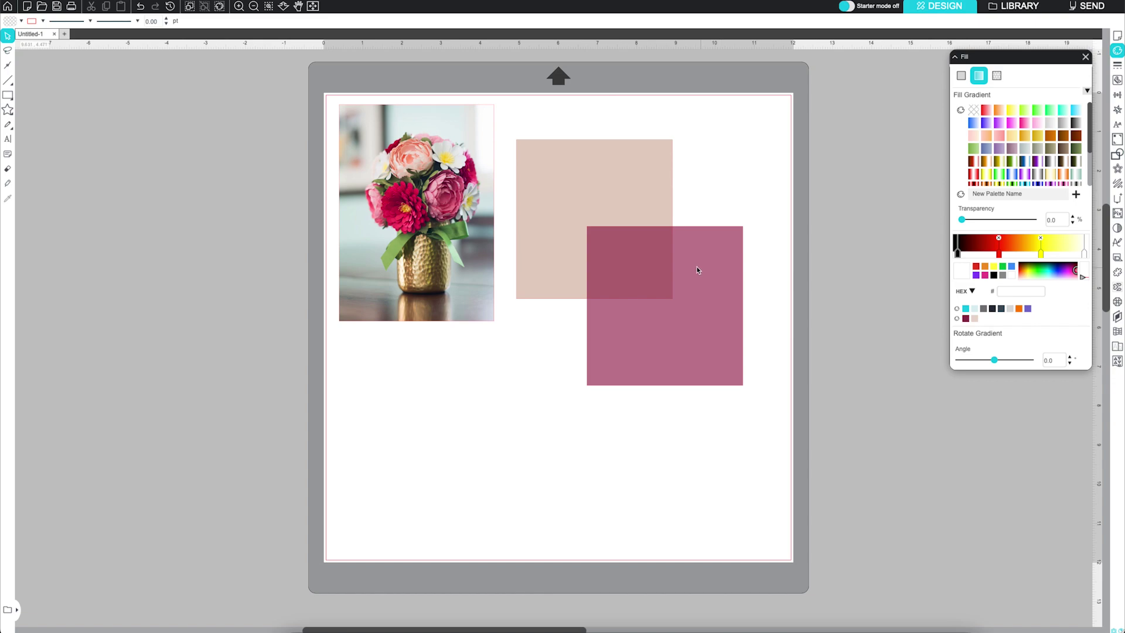
# Give the beige square a red-to-blue gradient fill with an added middle colour stop.
pyautogui.click(625, 192)
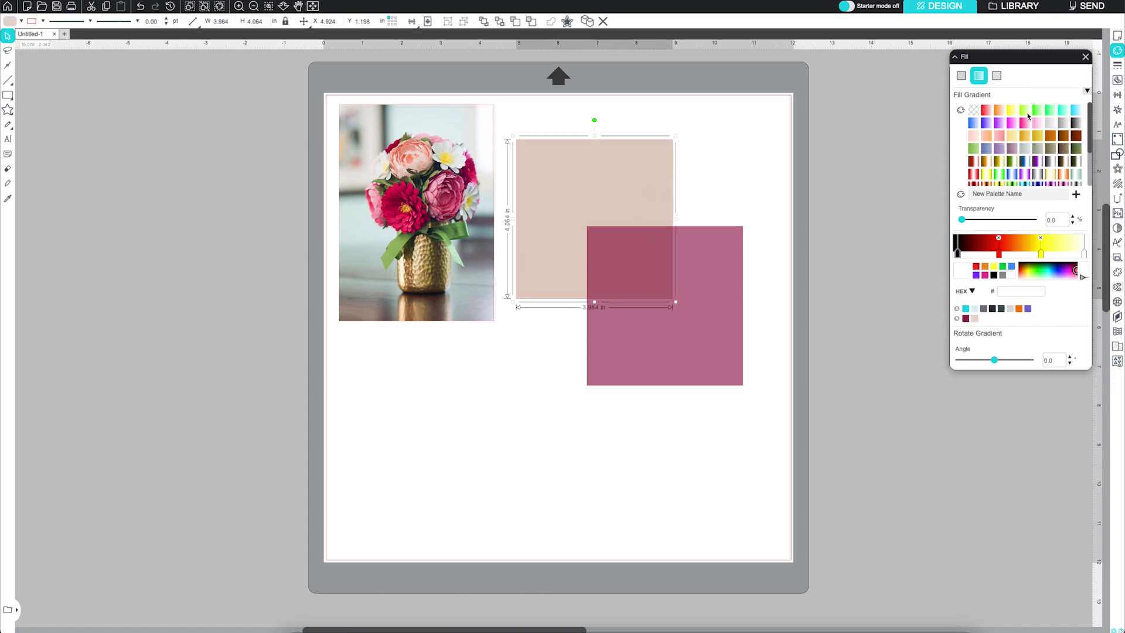
pyautogui.click(1026, 112)
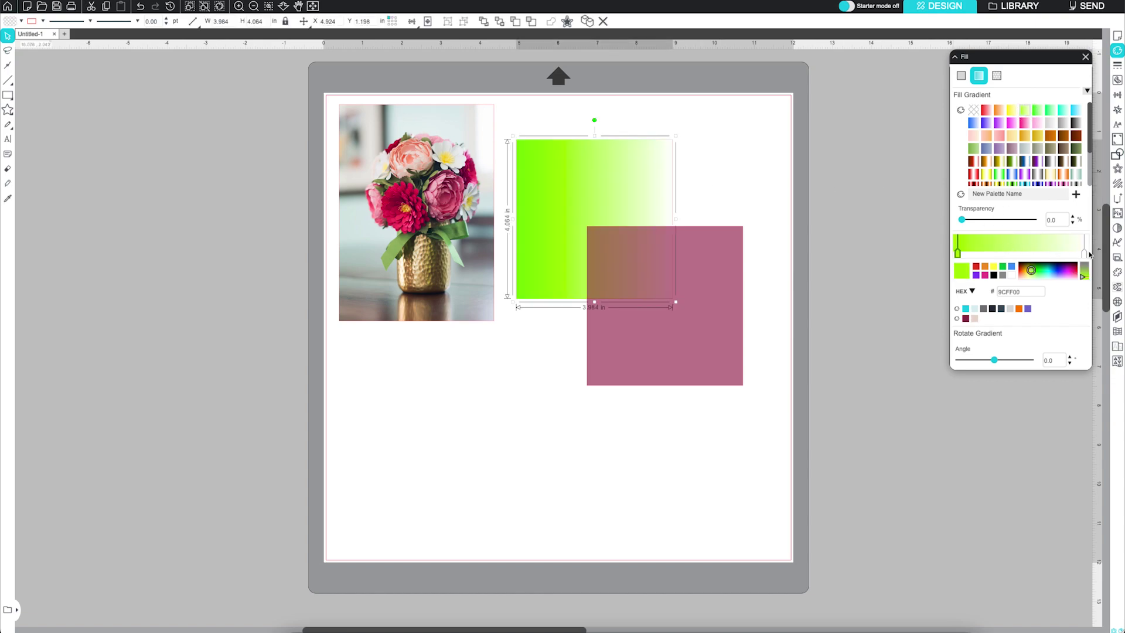
pyautogui.click(976, 267)
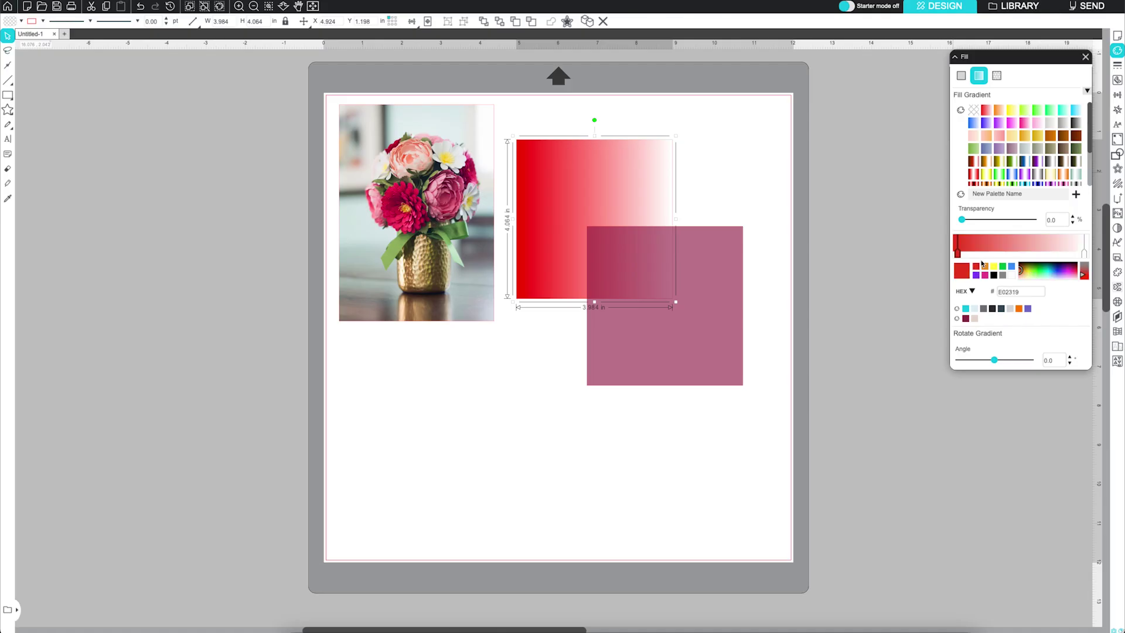
pyautogui.click(1085, 256)
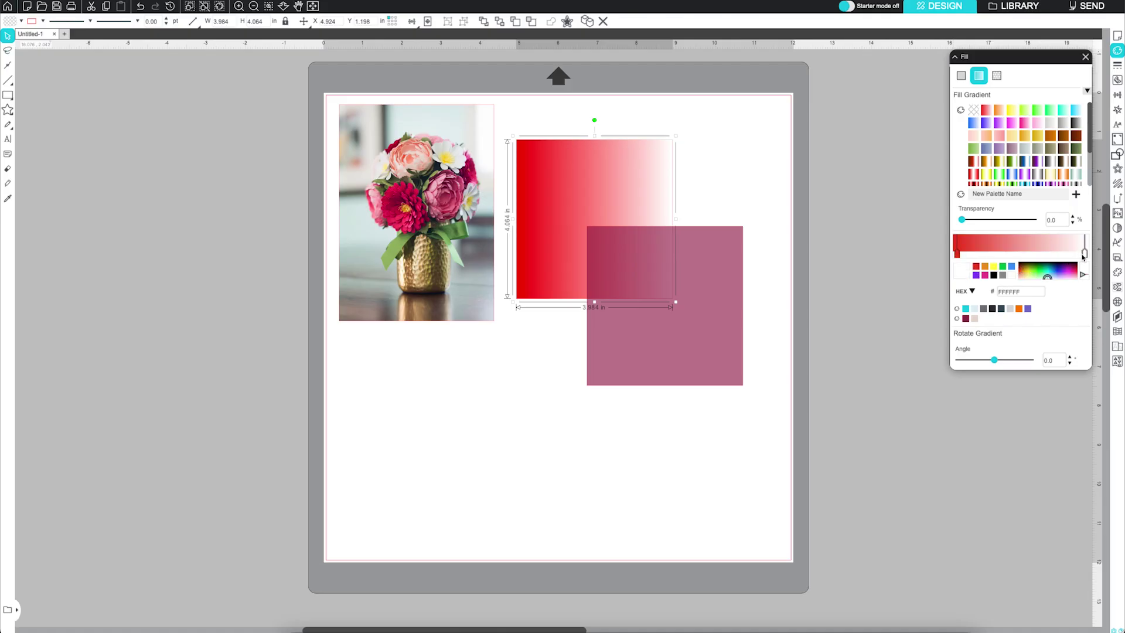
pyautogui.click(1012, 268)
pyautogui.click(992, 253)
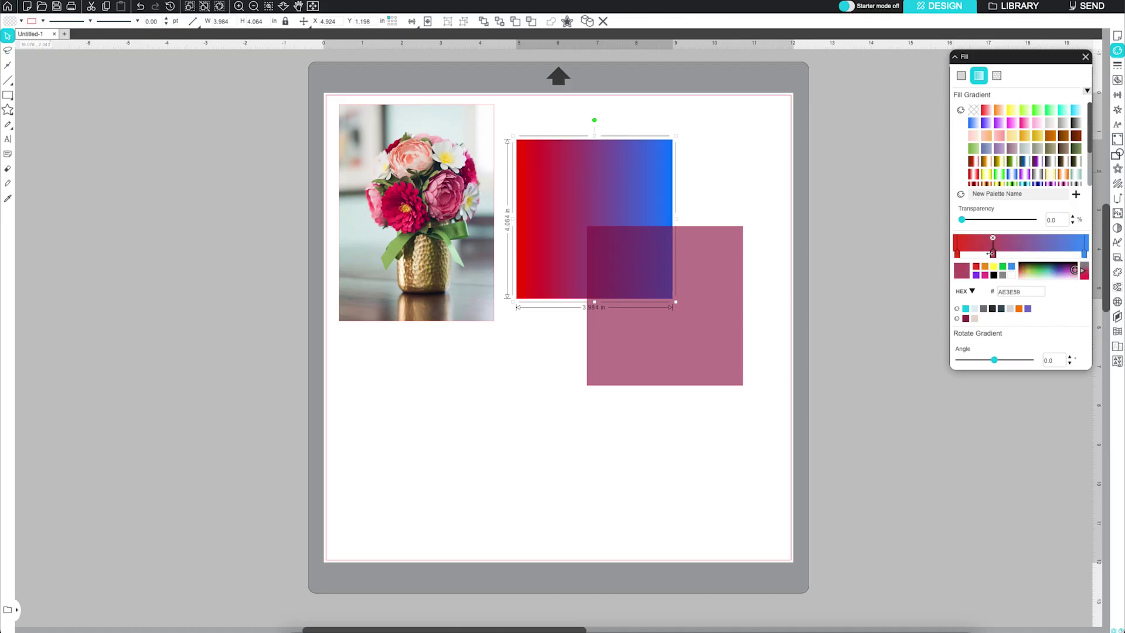
pyautogui.click(957, 255)
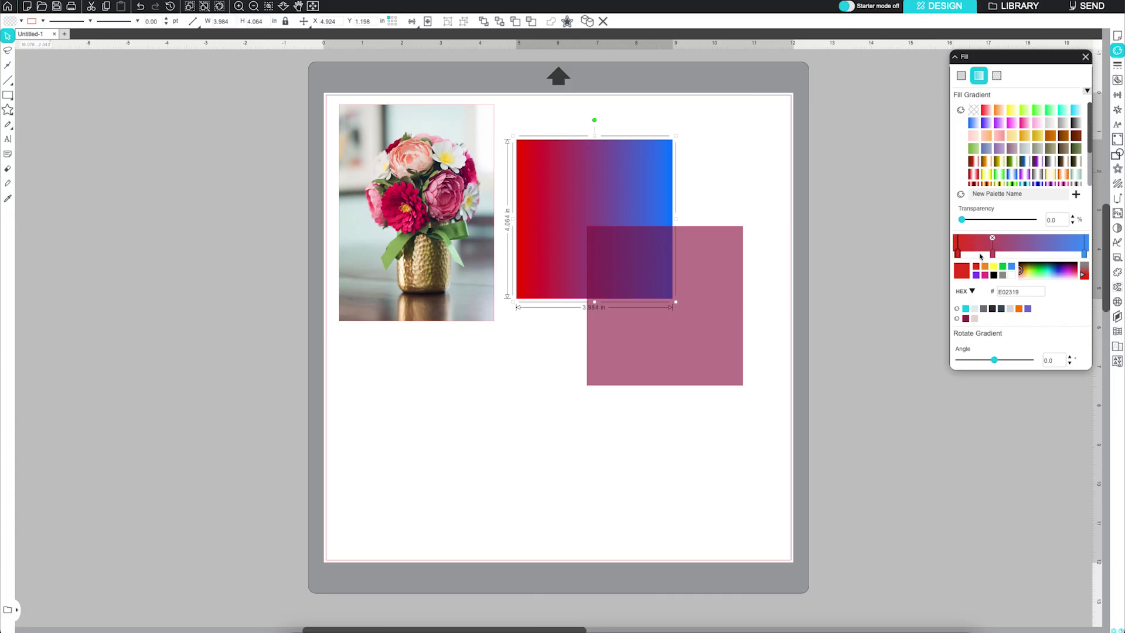
pyautogui.moveTo(993, 254); pyautogui.dragTo(1005, 248)
# Make the middle stop yellow, angle the gradient 55°, and set transparency to 31%.
pyautogui.click(995, 267)
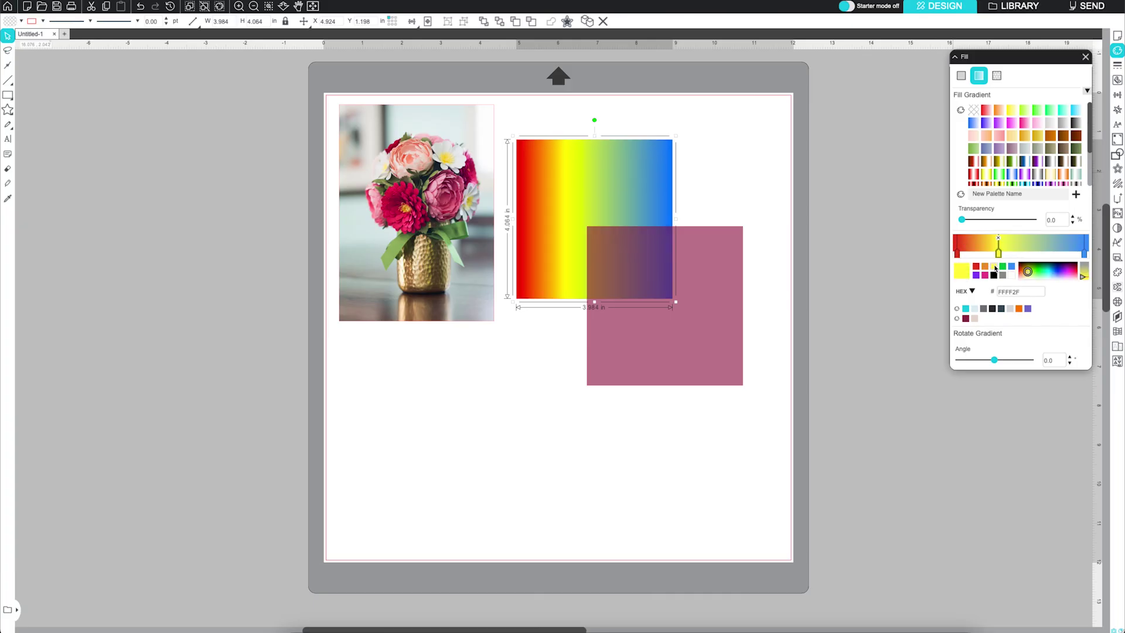
pyautogui.moveTo(995, 359); pyautogui.dragTo(1006, 361)
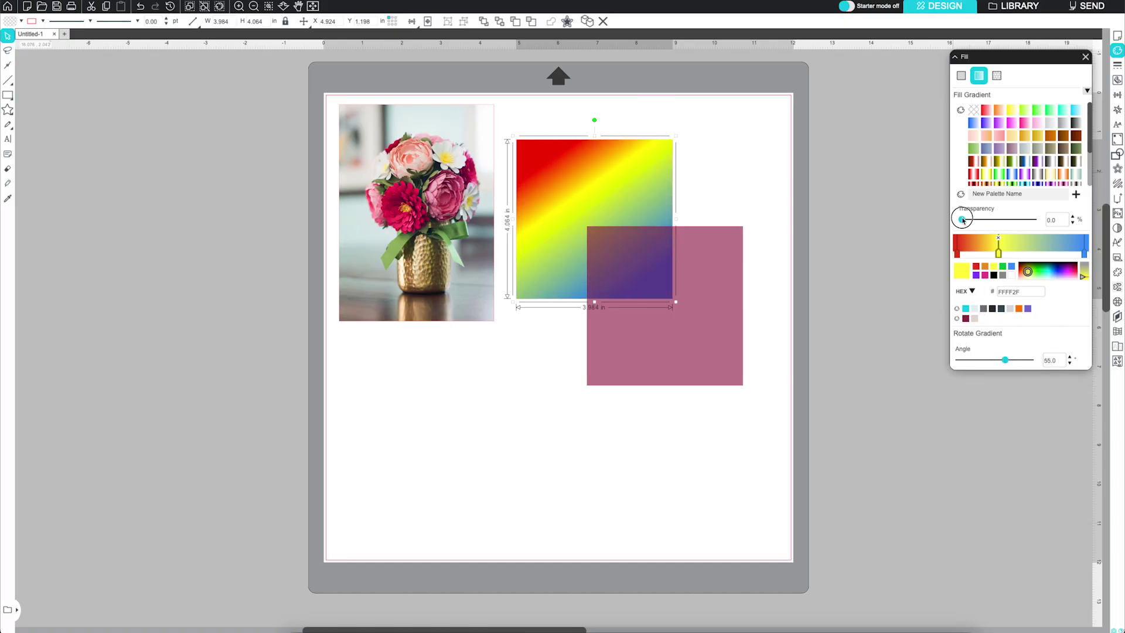
pyautogui.moveTo(961, 219); pyautogui.dragTo(985, 219)
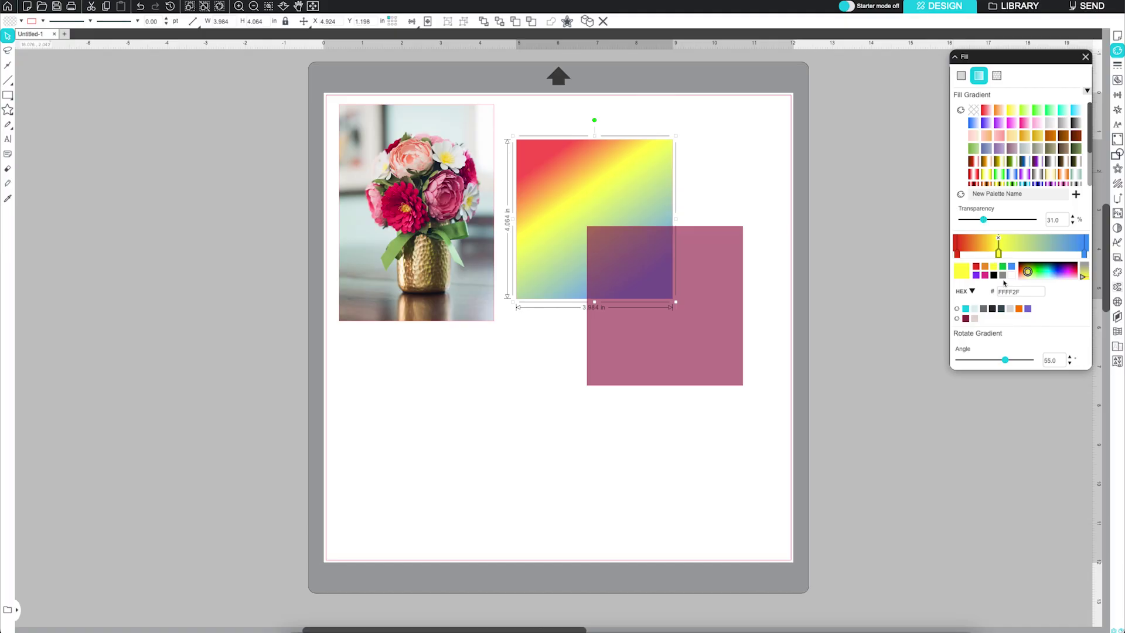
pyautogui.click(973, 292)
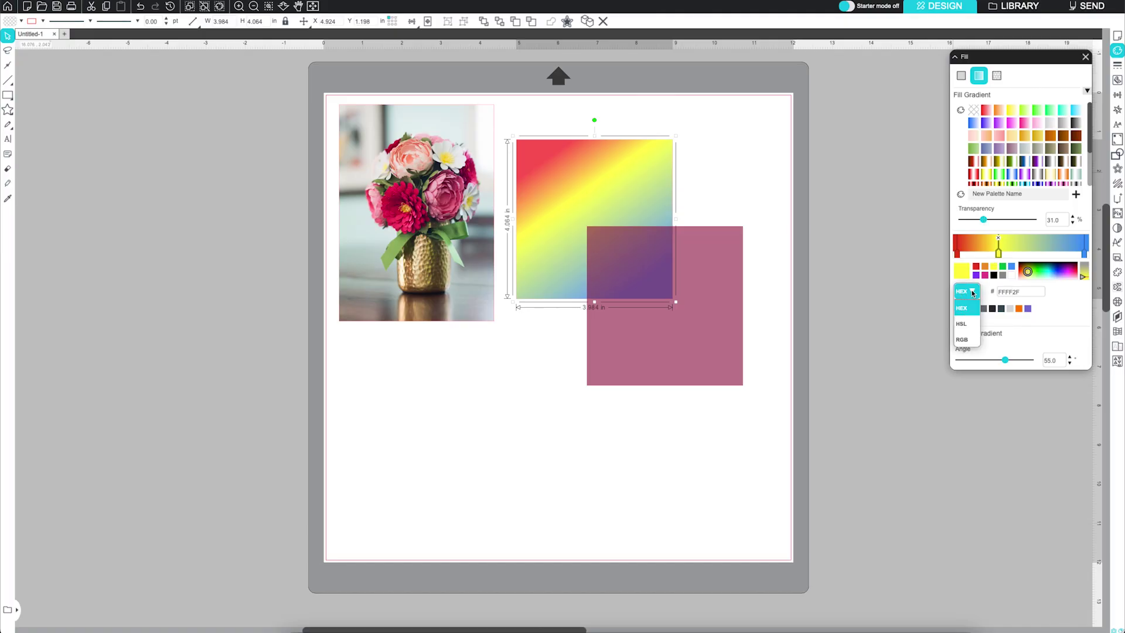
pyautogui.click(972, 292)
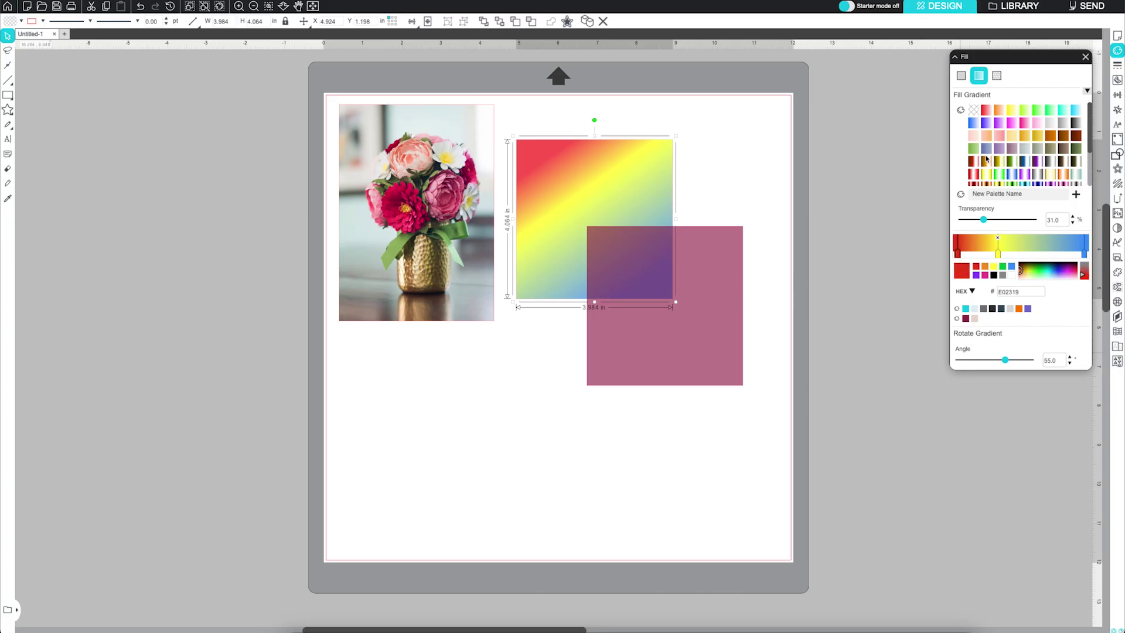
# Switch to pattern fills, scroll to the watercolour Patterns section, and select the pink square.
pyautogui.click(997, 76)
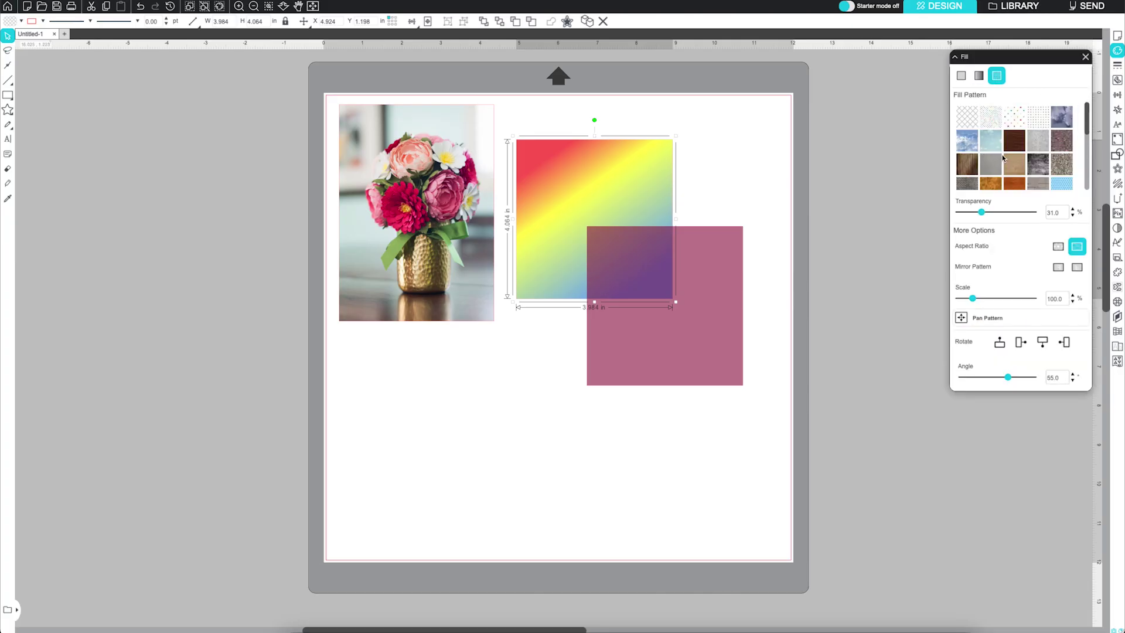
pyautogui.scroll(-10, 1003, 157)
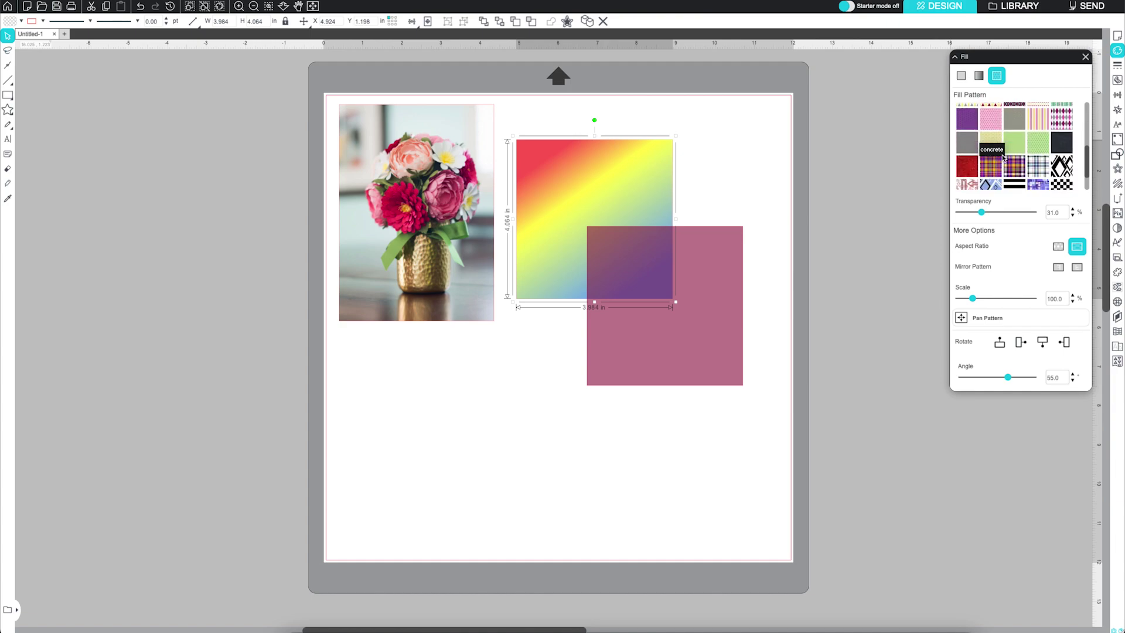
pyautogui.scroll(-5, 1003, 157)
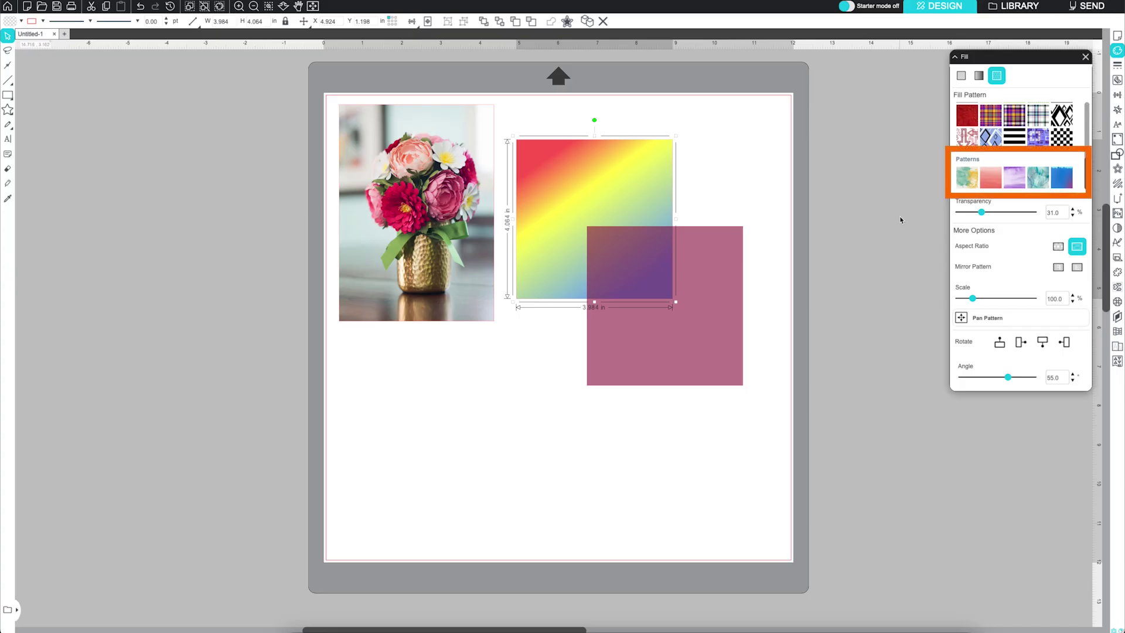
pyautogui.click(723, 272)
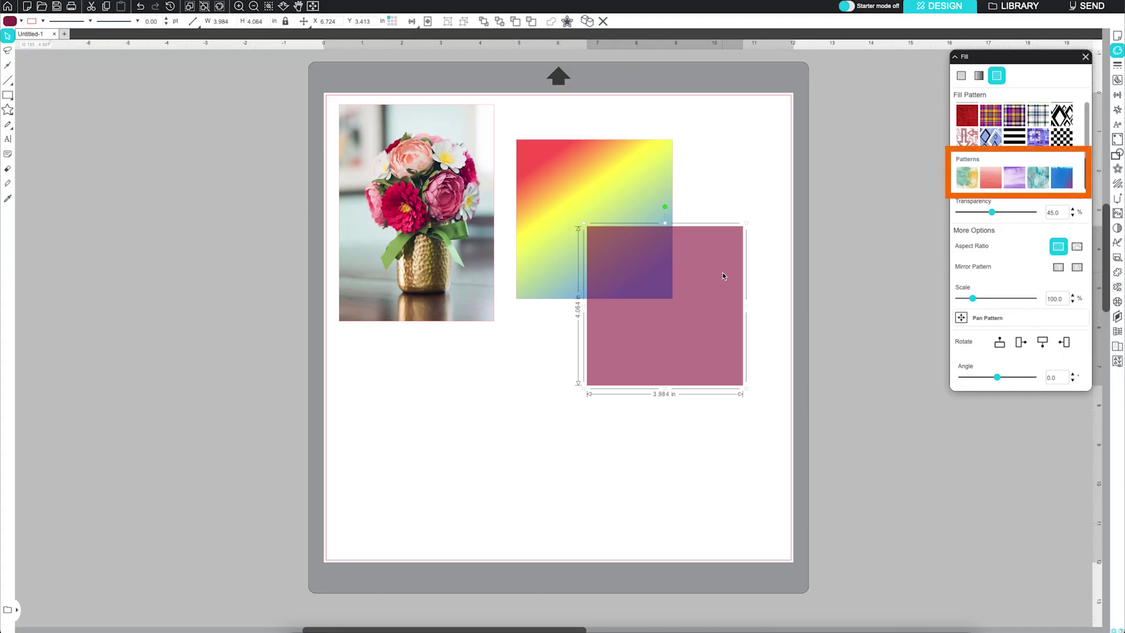
# Fill the pink square with the arrow pattern, move it below the gradient square, stretch it to 7.999 in wide, and mirror the pattern horizontally.
pyautogui.click(976, 143)
pyautogui.moveTo(746, 307); pyautogui.dragTo(685, 392)
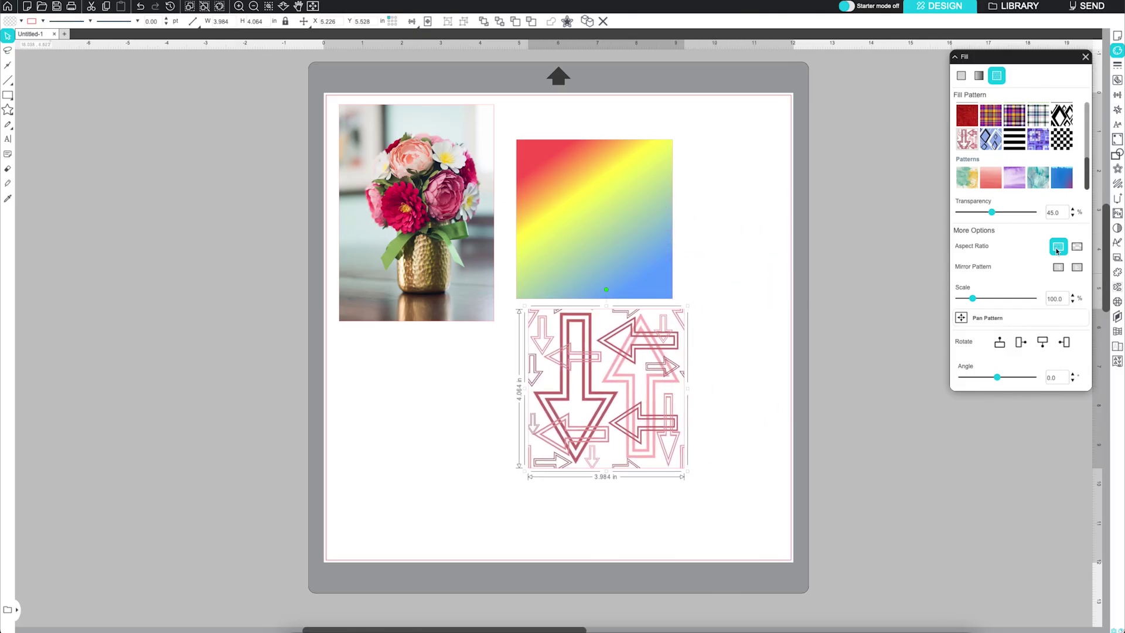
pyautogui.moveTo(687, 388); pyautogui.dragTo(844, 388)
pyautogui.click(1077, 247)
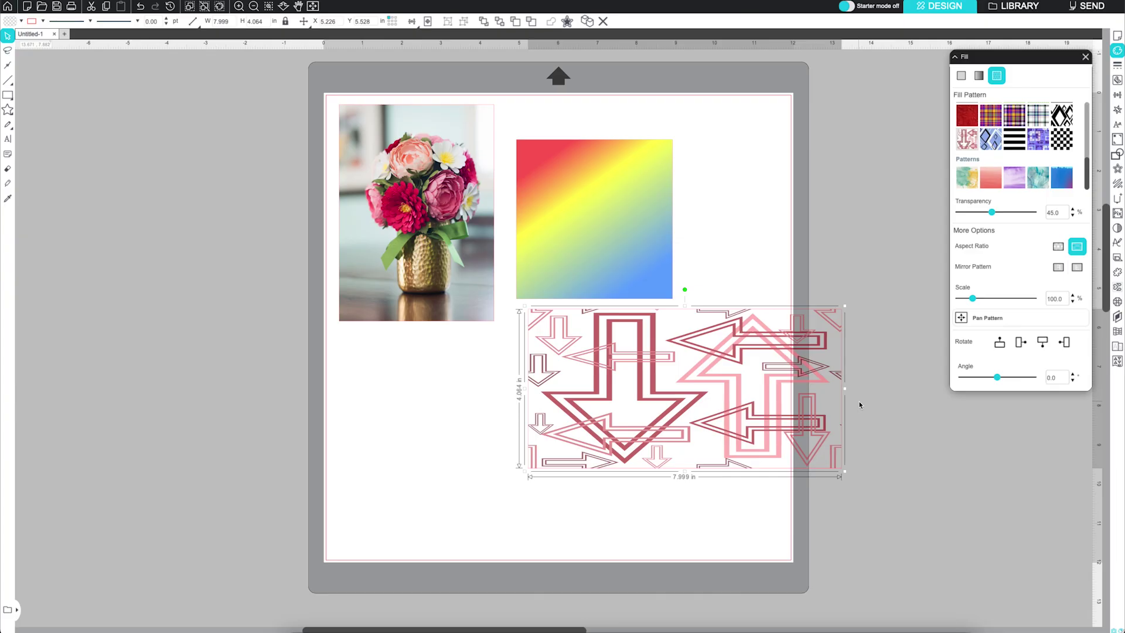
pyautogui.click(1059, 268)
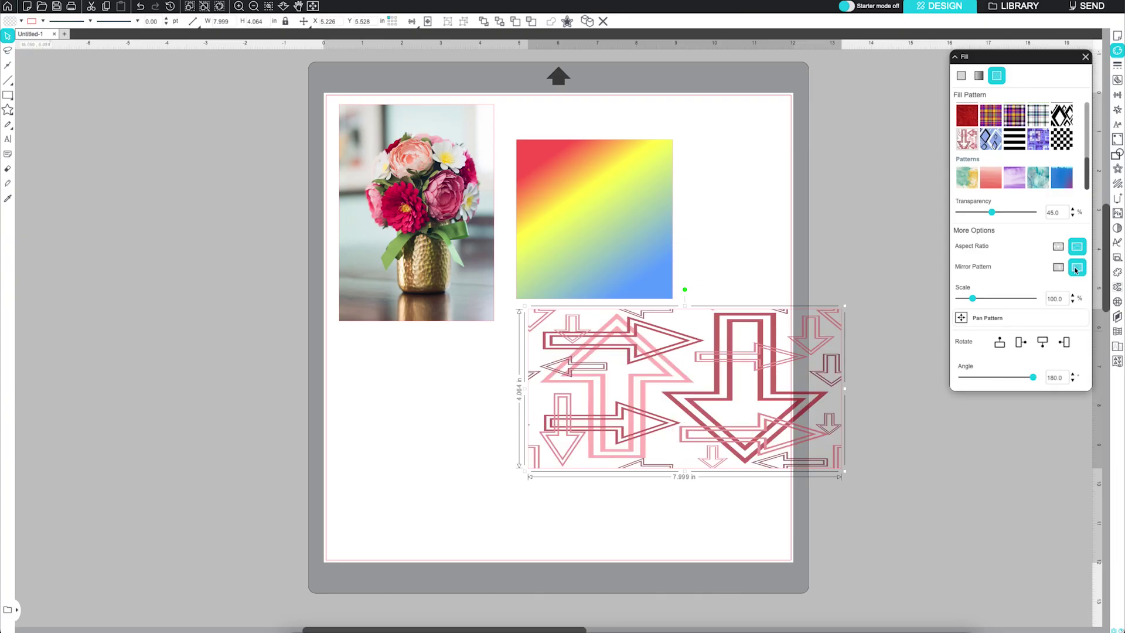
# Mirror the arrow pattern vertically, scale it to 41%, pan it down-right and rotate it to 25°.
pyautogui.click(1077, 269)
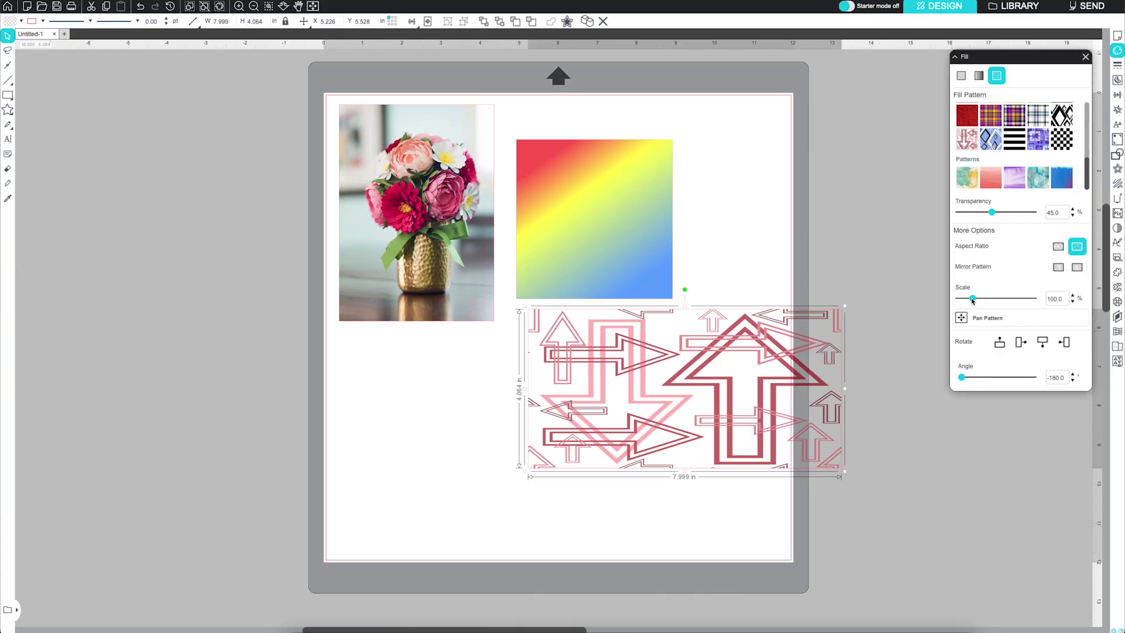
pyautogui.moveTo(973, 298); pyautogui.dragTo(965, 301)
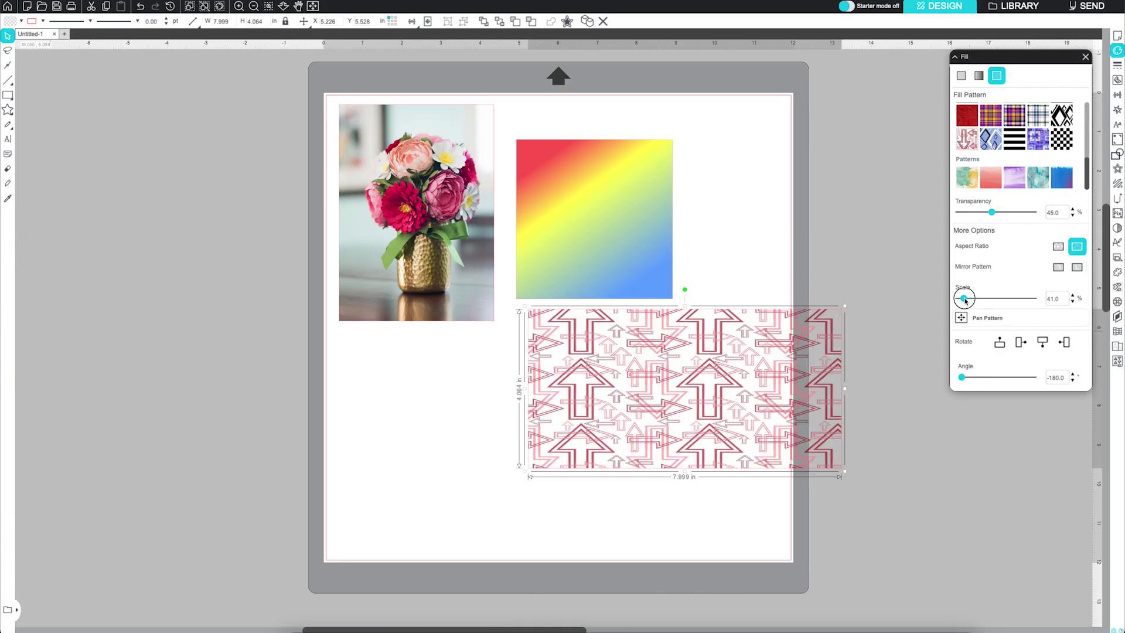
pyautogui.click(972, 317)
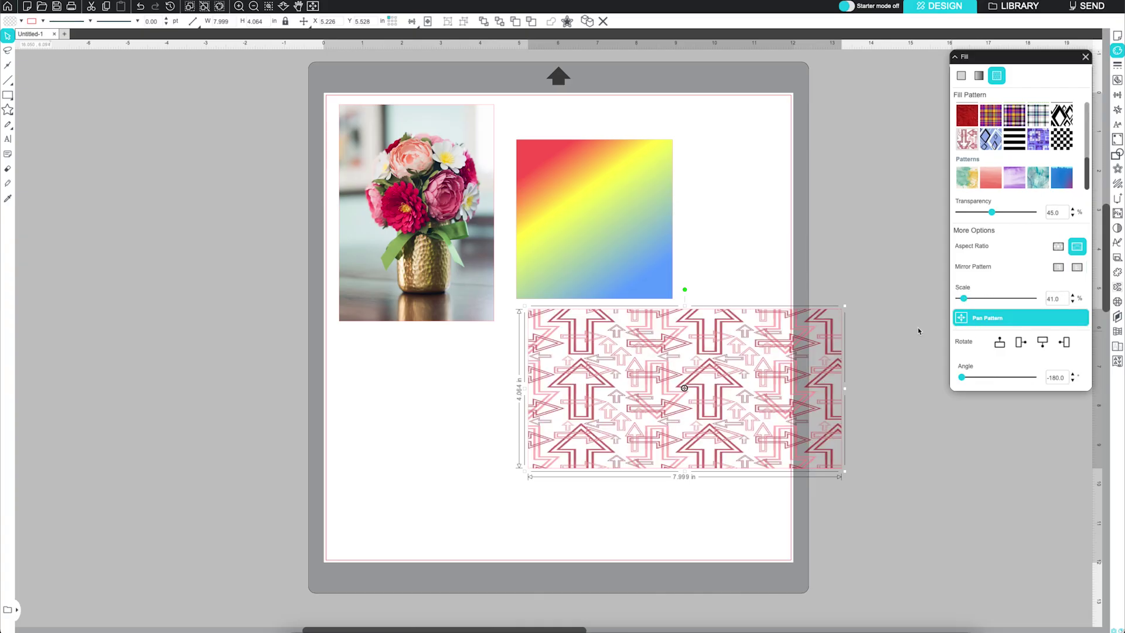
pyautogui.moveTo(685, 388); pyautogui.dragTo(762, 414)
pyautogui.click(999, 342)
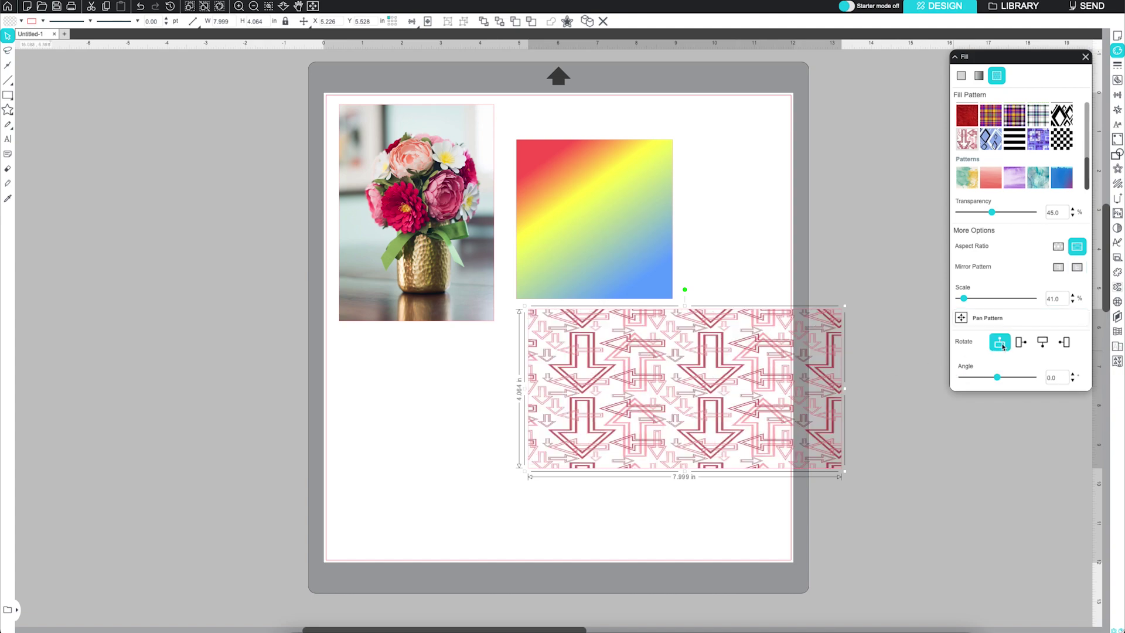
pyautogui.click(1019, 344)
pyautogui.moveTo(998, 377); pyautogui.dragTo(1003, 378)
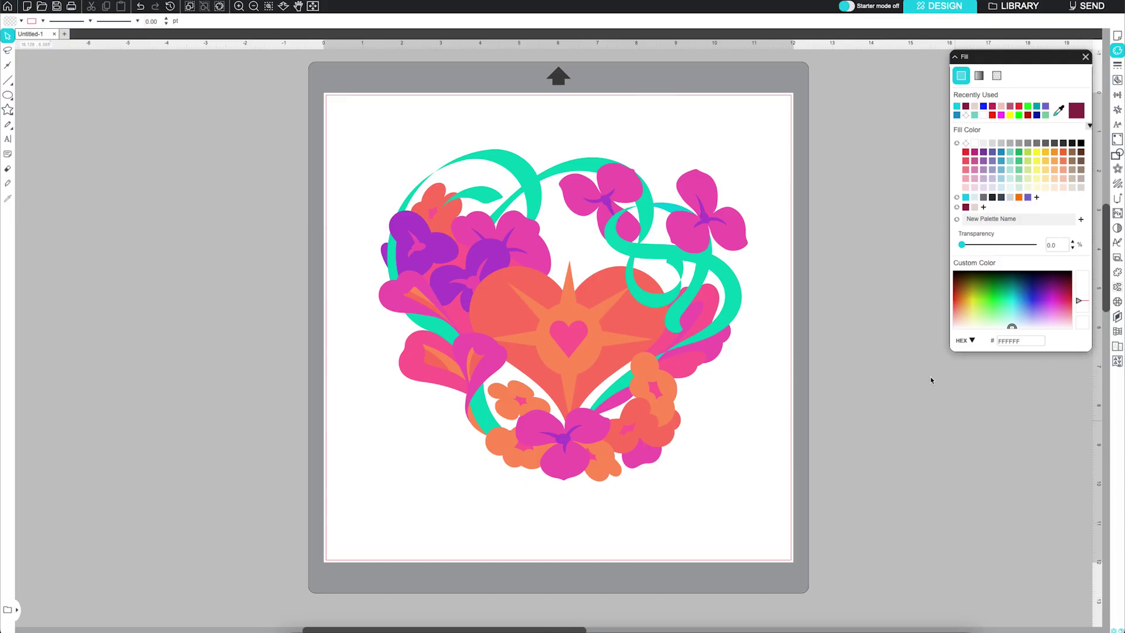
# Switch to the Send screen to view the heart's Cut by Fill Color layers.
pyautogui.click(1078, 7)
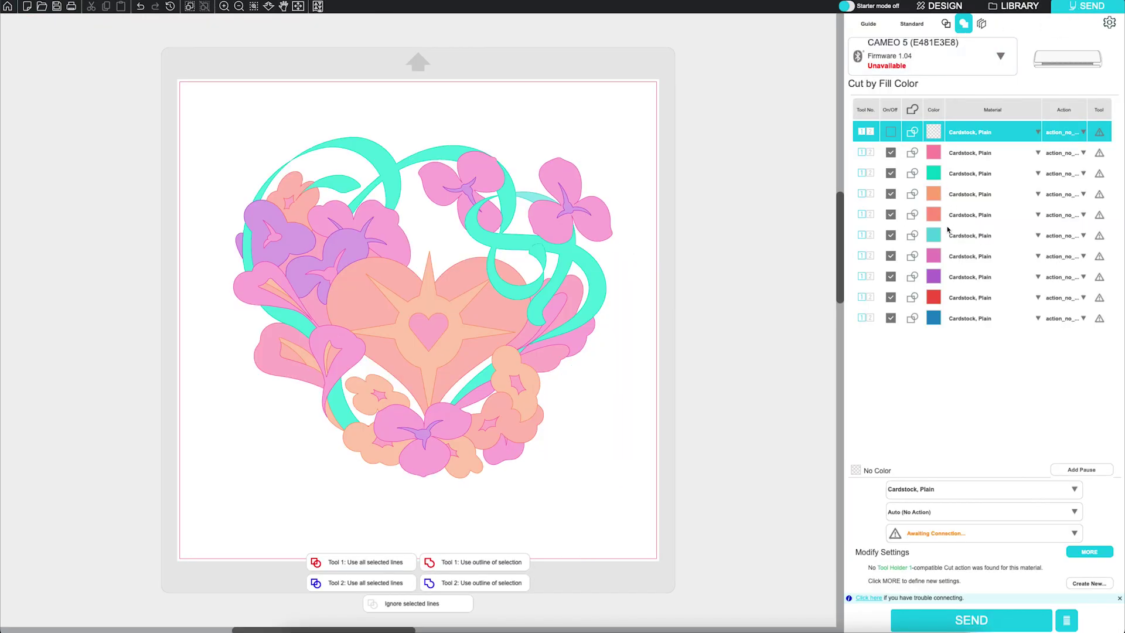
# Give the bottom-middle Thank You tag a gold gradient fill angled at 15°.
pyautogui.click(890, 173)
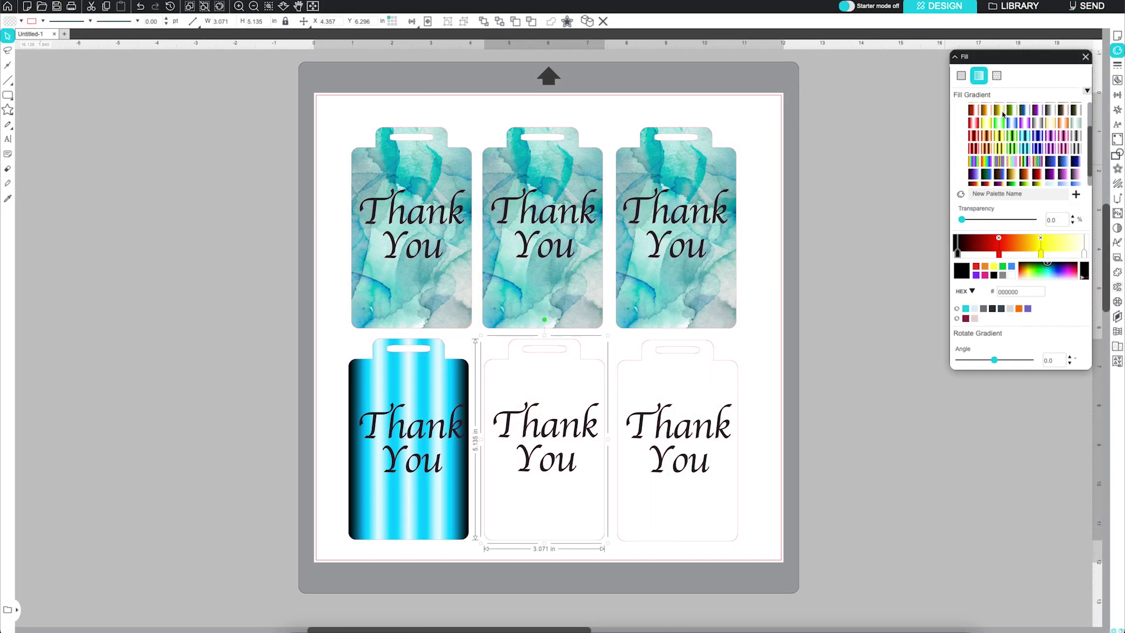
pyautogui.click(1004, 115)
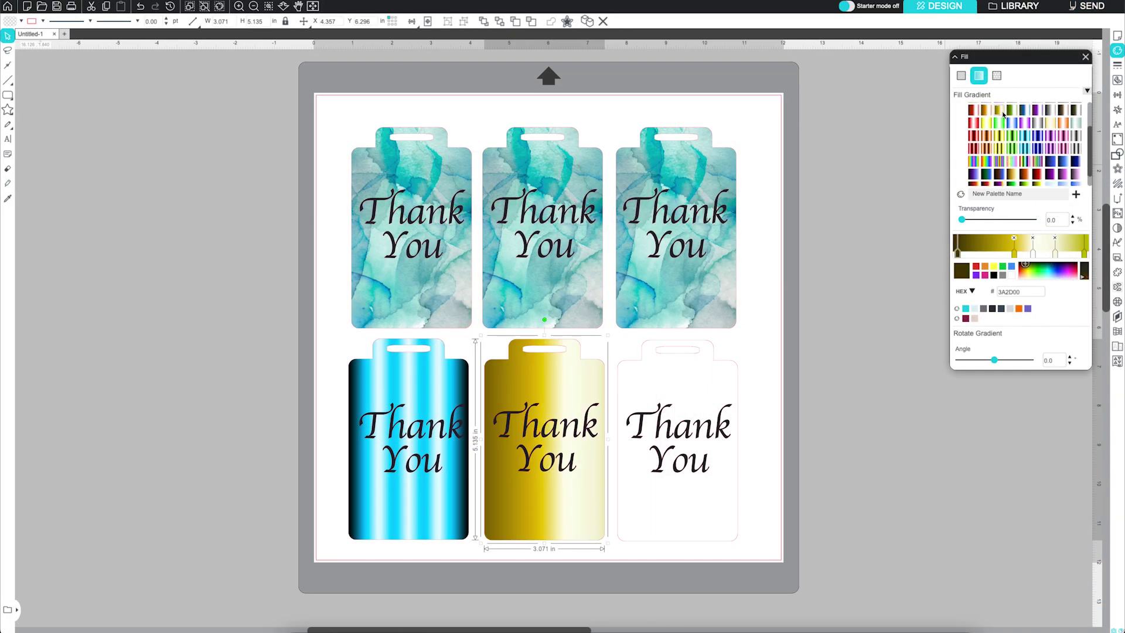
pyautogui.moveTo(992, 363)
pyautogui.mouseDown()
pyautogui.moveTo(983, 360)
pyautogui.moveTo(1000, 362)
pyautogui.mouseUp()
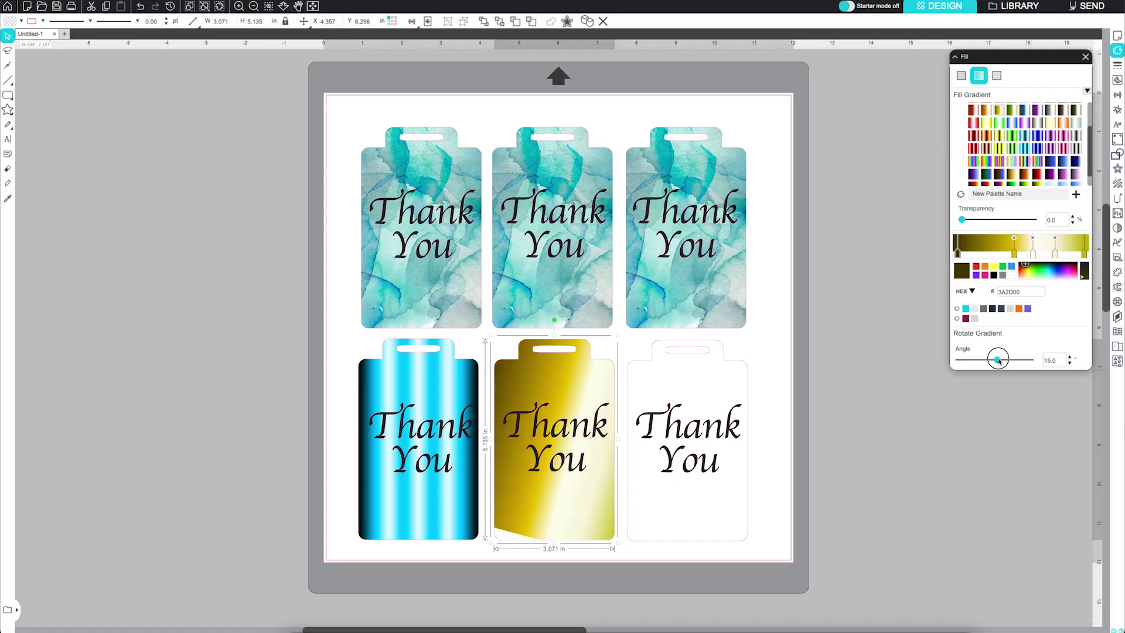